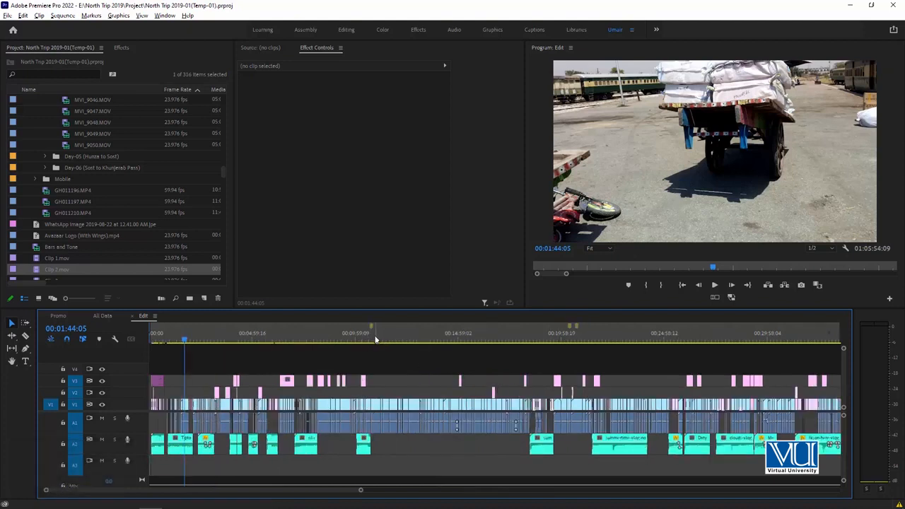
# - Go to the timeline marker at 00:10:45:23 and examine the cut between GOPR0785.MP4 and GOPR0787.MP4
pyautogui.click(375, 339)
pyautogui.press('=')
pyautogui.press('=')
pyautogui.press('=')
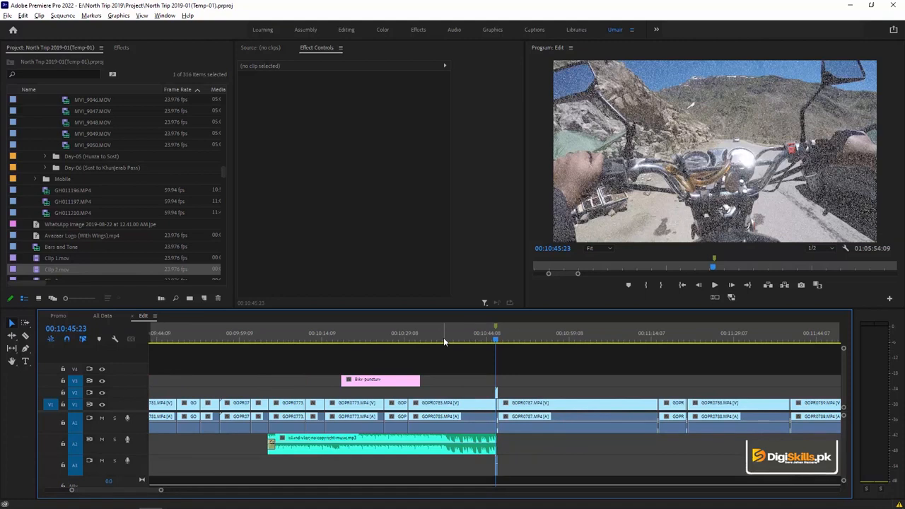
pyautogui.press('=')
pyautogui.press('-')
pyautogui.press('-')
pyautogui.press('=')
pyautogui.press('=')
pyautogui.press('=')
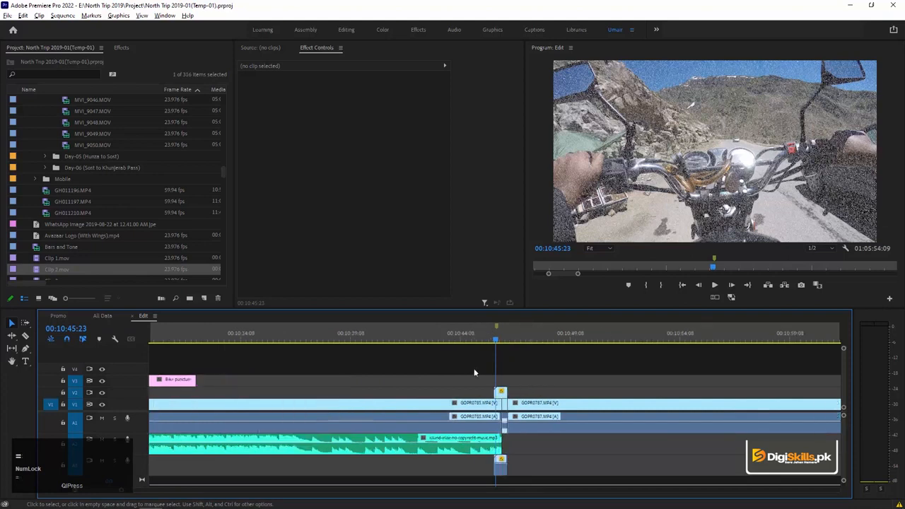
# - Scrub across the cut to inspect the frames before it, the Bars and Tone clip and the _B31.mov overlay
pyautogui.click(336, 341)
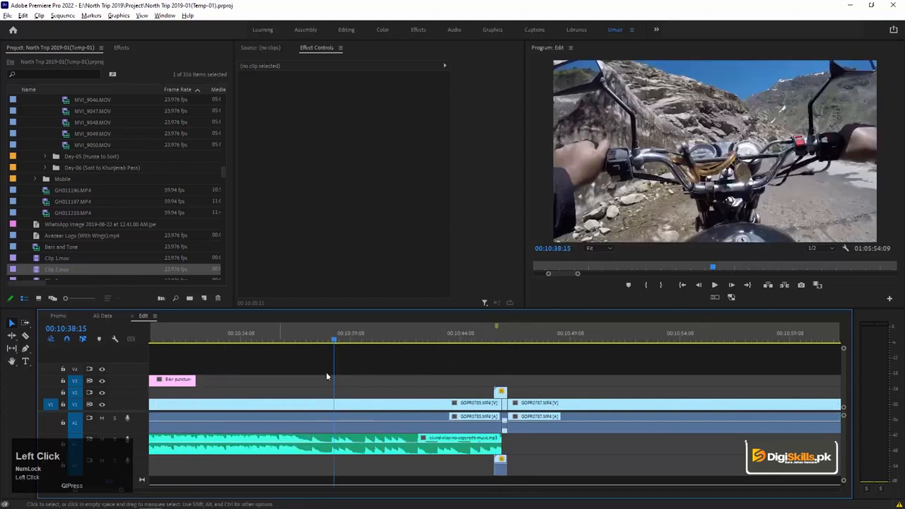
pyautogui.click(501, 340)
pyautogui.click(503, 340)
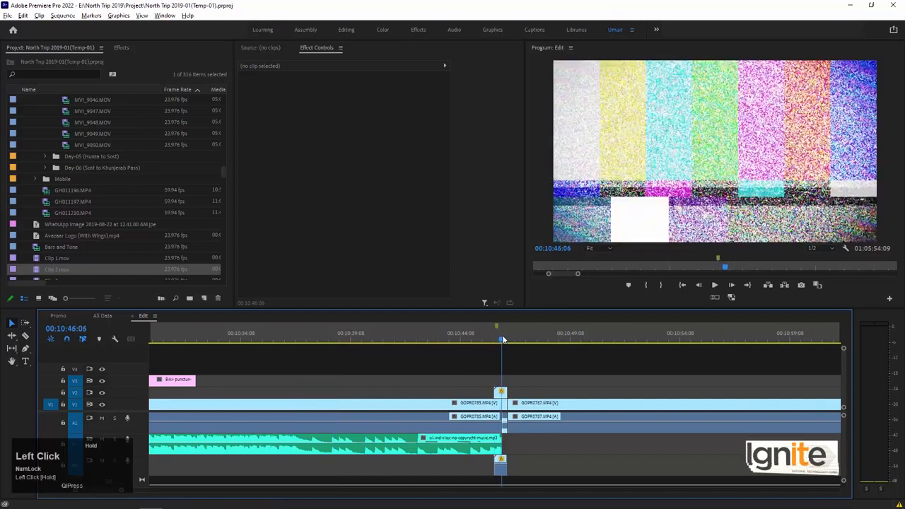
pyautogui.press('=')
pyautogui.press('=')
pyautogui.press('=')
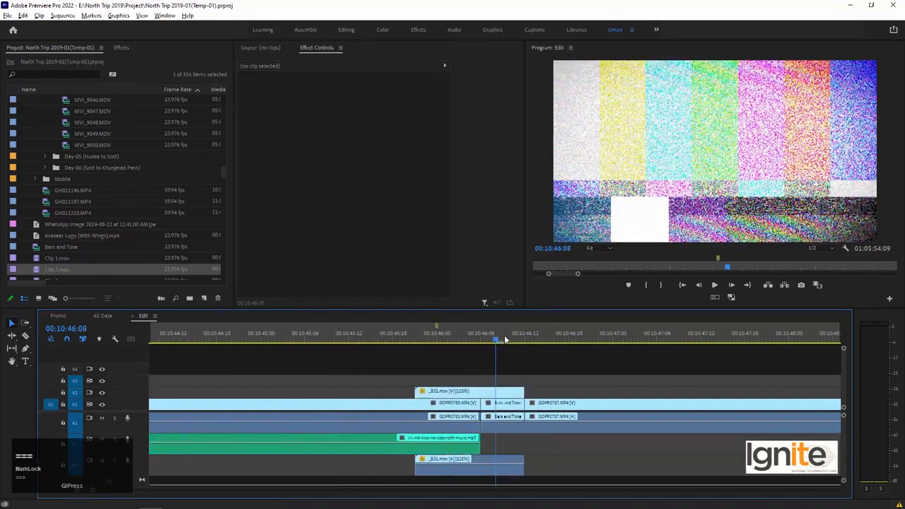
pyautogui.click(432, 341)
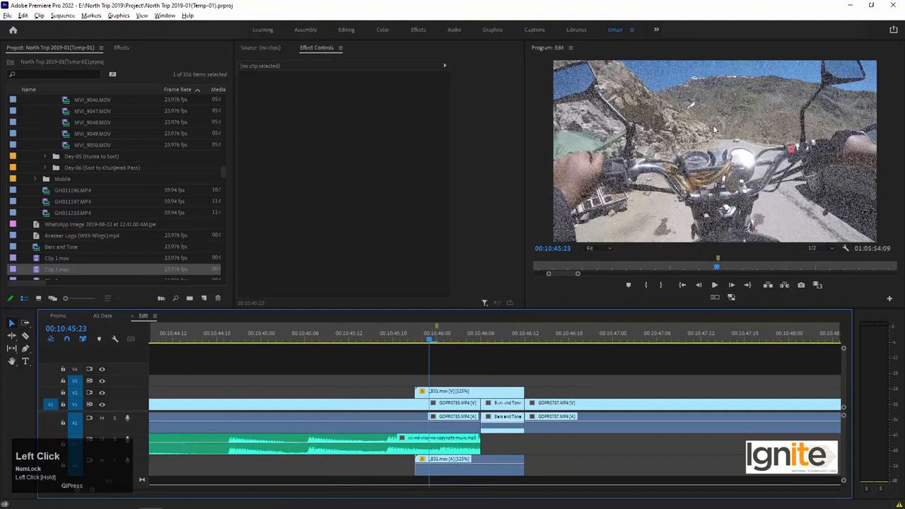
pyautogui.moveTo(437, 337); pyautogui.dragTo(458, 338)
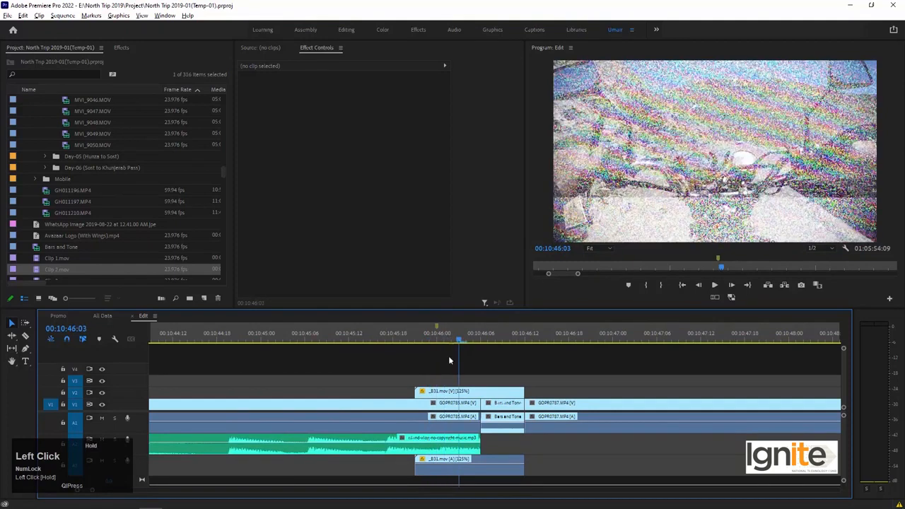
# - Open the _B31.mov overlay clip's source footage and play it from its beginning
pyautogui.click(466, 394)
pyautogui.doubleClick(466, 394)
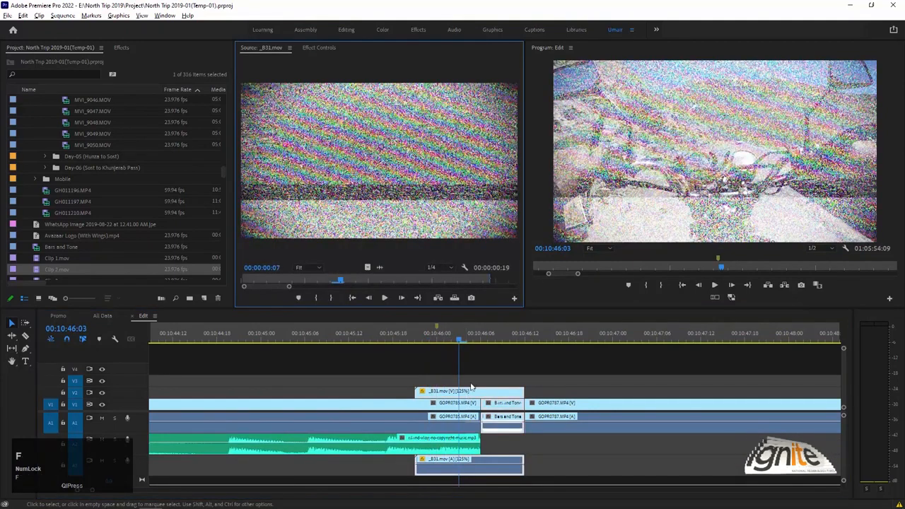
pyautogui.click(357, 147)
pyautogui.press('Home')
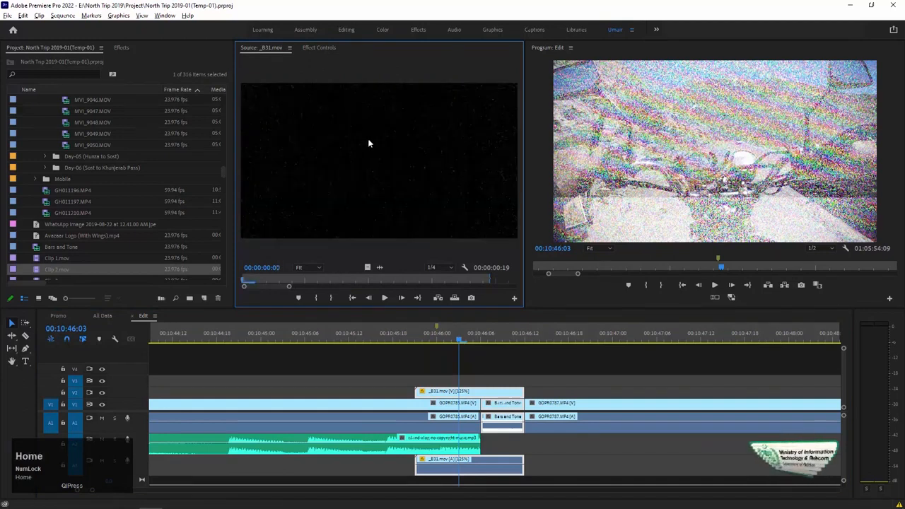
pyautogui.press('space')
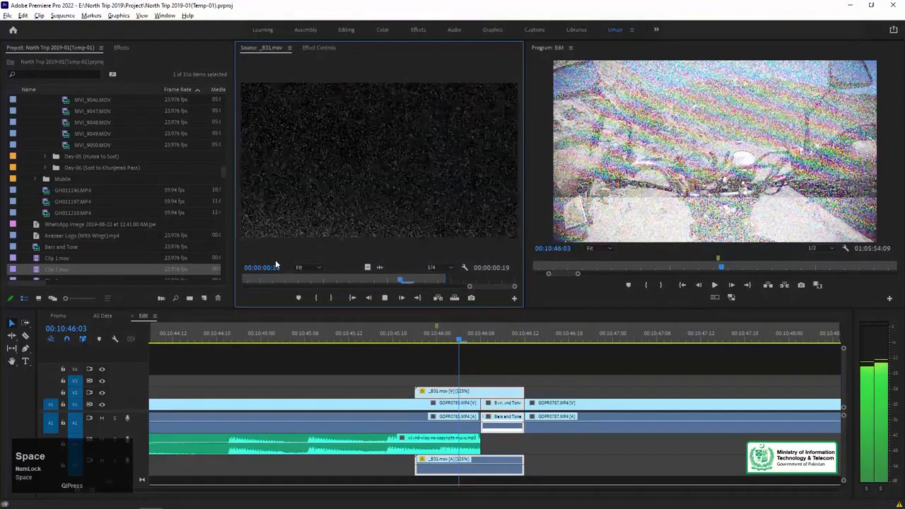
pyautogui.press('space')
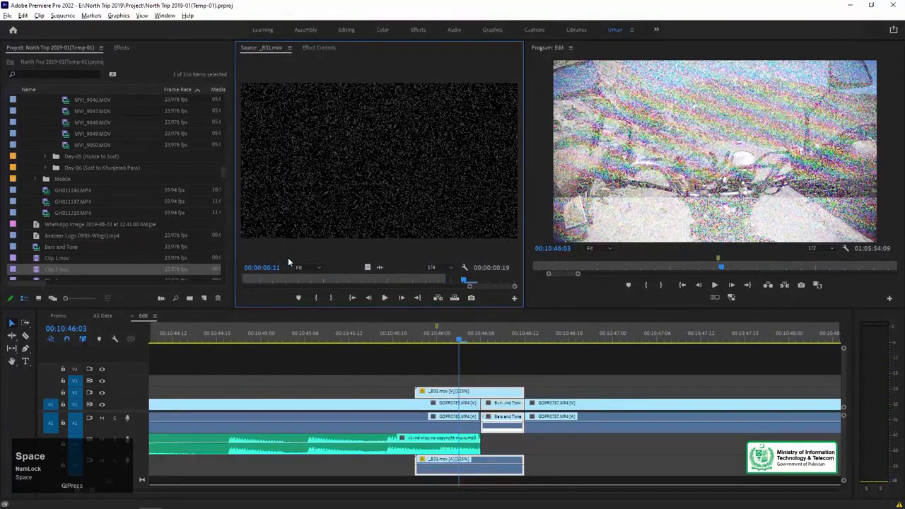
# - Check the blend mode options of the _B31.mov clip on V2 without changing the Screen setting
pyautogui.click(318, 48)
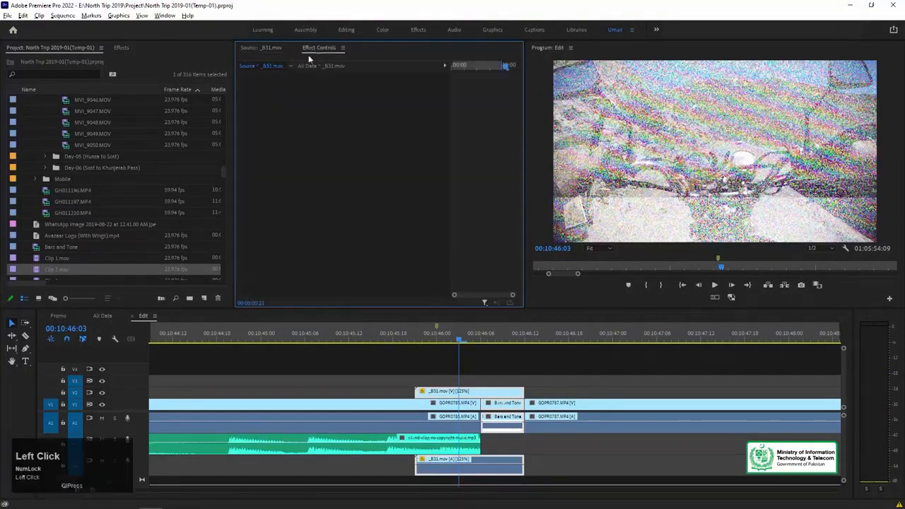
pyautogui.keyDown('alt'); pyautogui.click(460, 391); pyautogui.keyUp('alt')
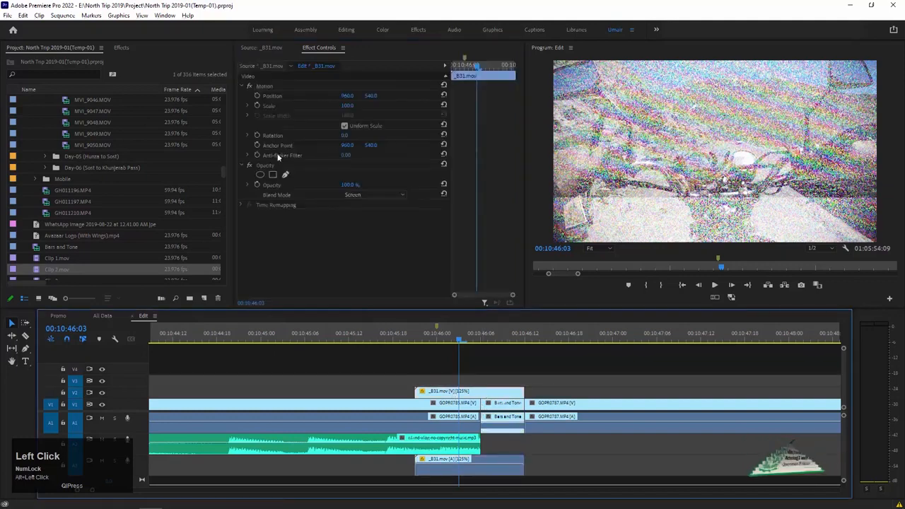
pyautogui.click(360, 195)
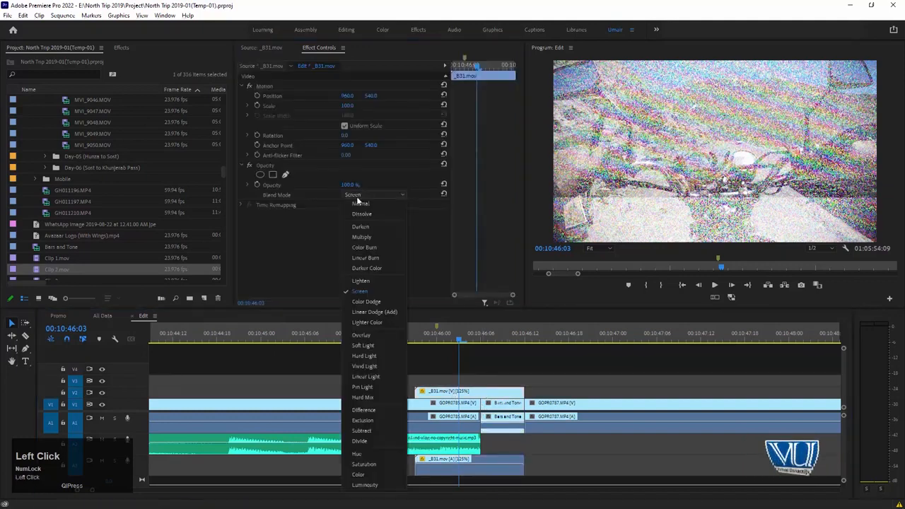
pyautogui.click(322, 246)
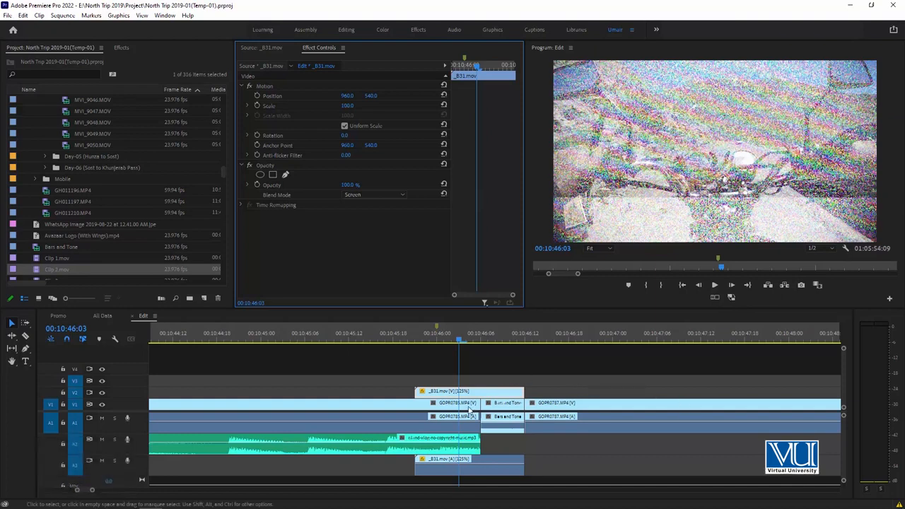
# - Scrub through the _B31.mov overlap and inspect the GOPR0785.MP4 and Bars and Tone clips beneath it
pyautogui.moveTo(463, 347); pyautogui.dragTo(479, 335)
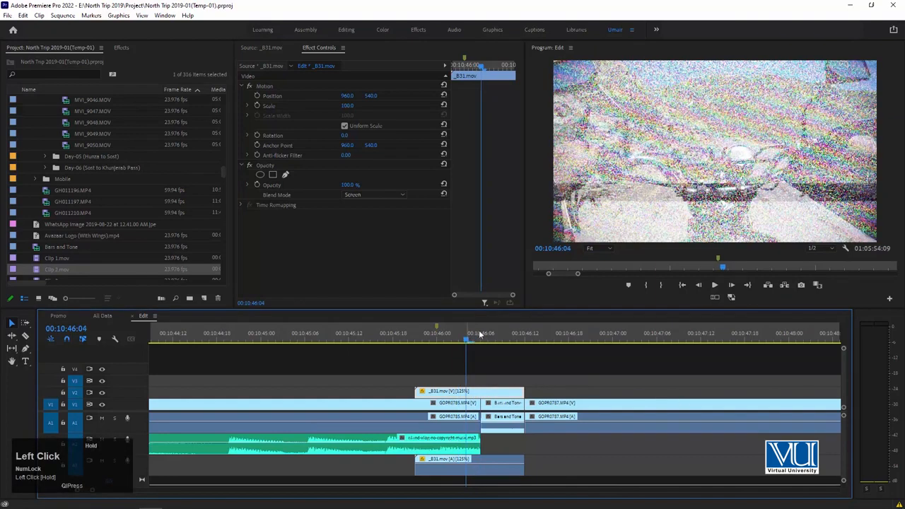
pyautogui.click(452, 356)
pyautogui.moveTo(417, 340); pyautogui.dragTo(453, 344)
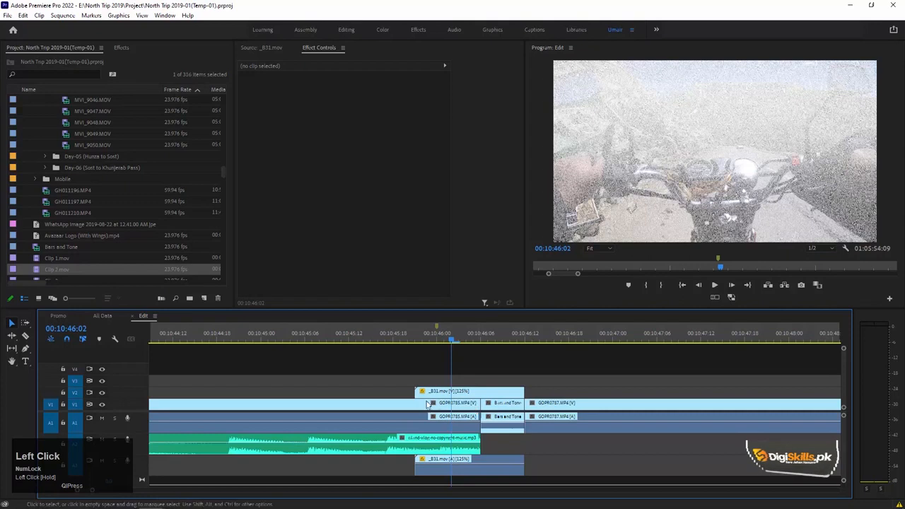
pyautogui.click(463, 404)
pyautogui.click(506, 406)
pyautogui.moveTo(485, 338); pyautogui.dragTo(305, 338)
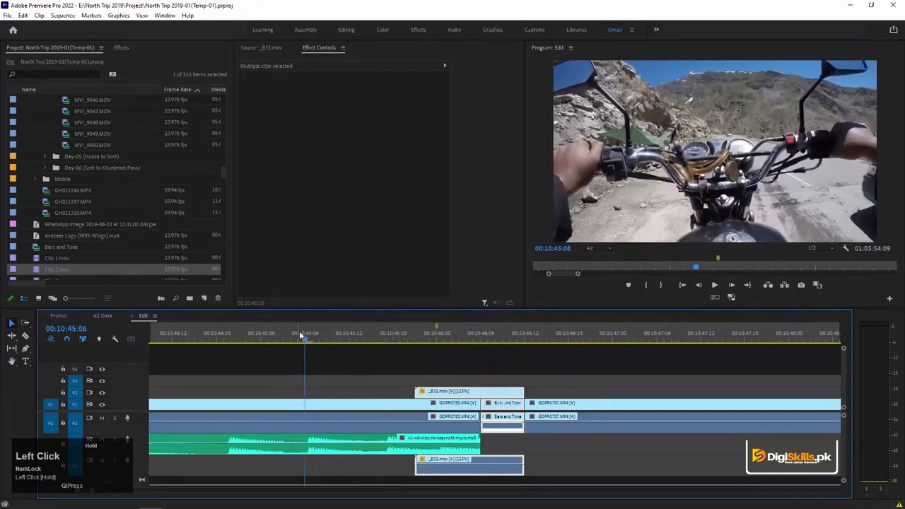
# - Play the sequence from 00:10:41:13 through the glitch transition into the GOPR0787.MP4 clip
pyautogui.press('-')
pyautogui.press('-')
pyautogui.click(390, 339)
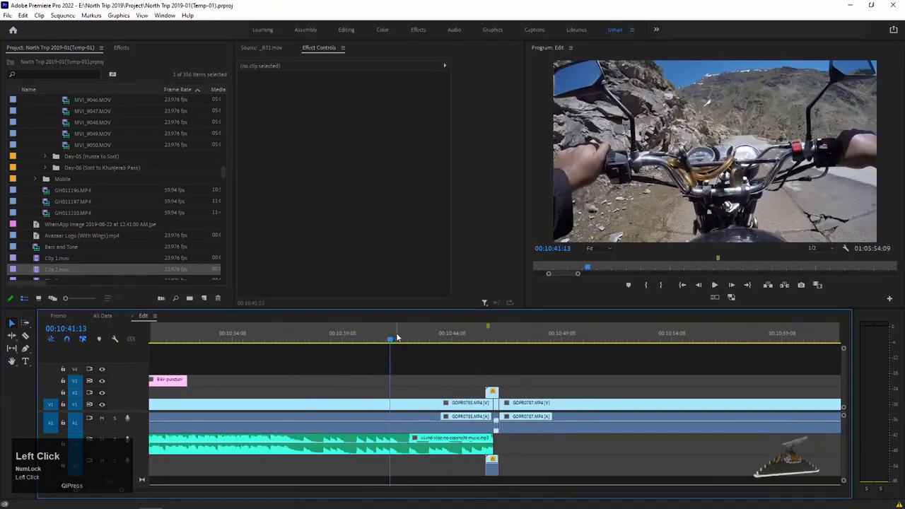
pyautogui.press('space')
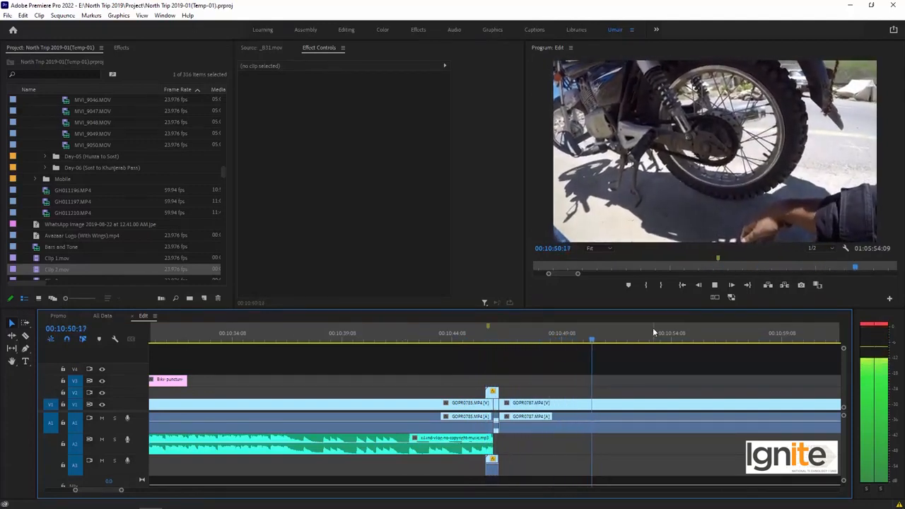
pyautogui.press('Num_Lock')
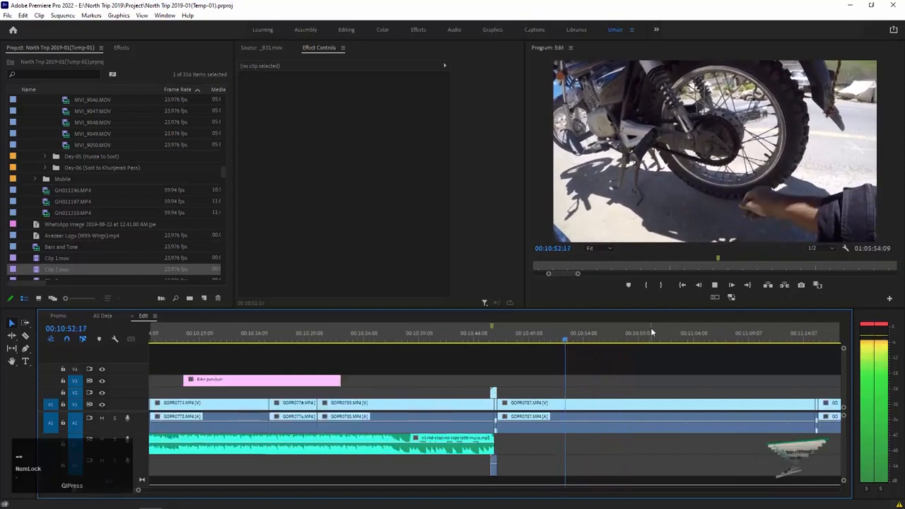
pyautogui.press('-')
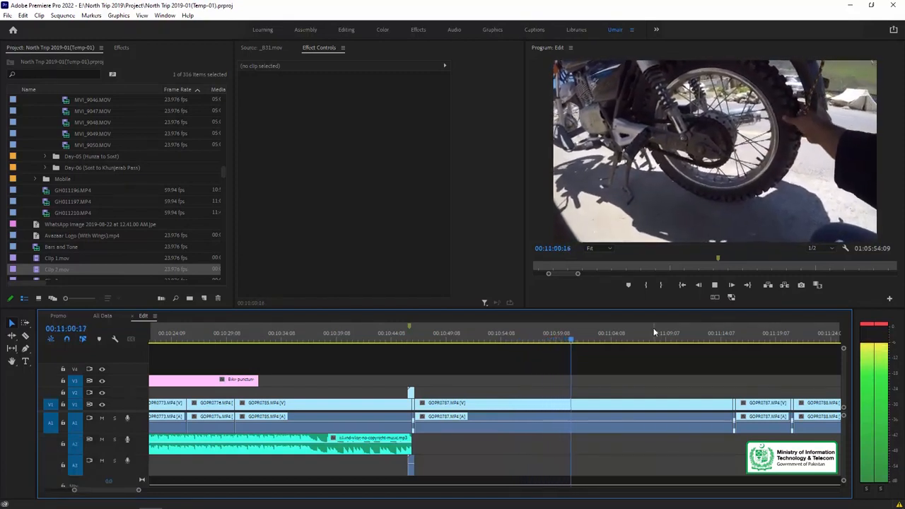
pyautogui.press('space')
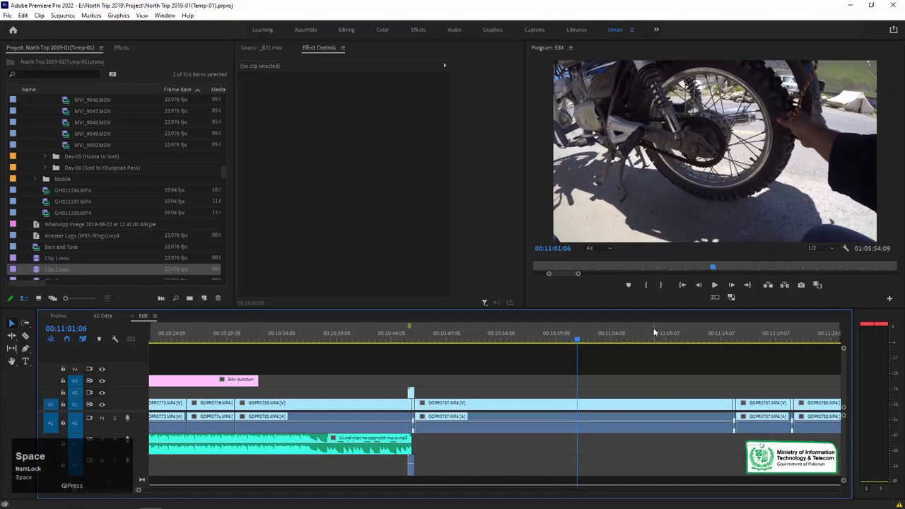
# - Scrub from the footage before the transition through GOPR0787.MP4 and park the playhead at 00:11:14:07, just before its next cut
pyautogui.click(268, 332)
pyautogui.moveTo(288, 332); pyautogui.dragTo(342, 329)
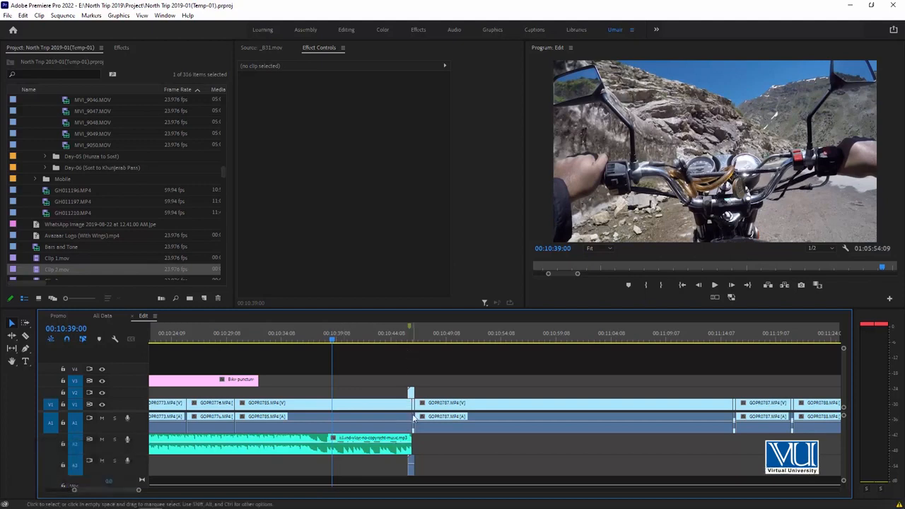
pyautogui.moveTo(408, 338); pyautogui.dragTo(661, 339)
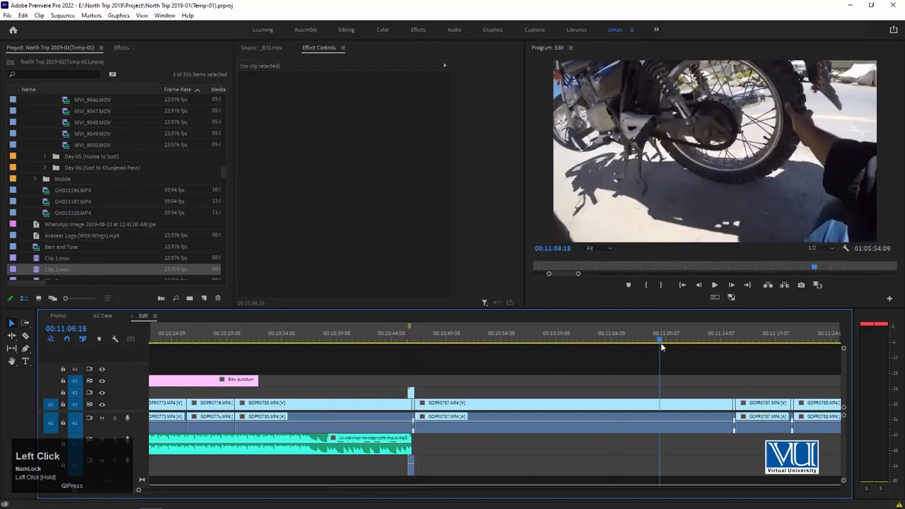
pyautogui.scroll(-3, 700, 371)
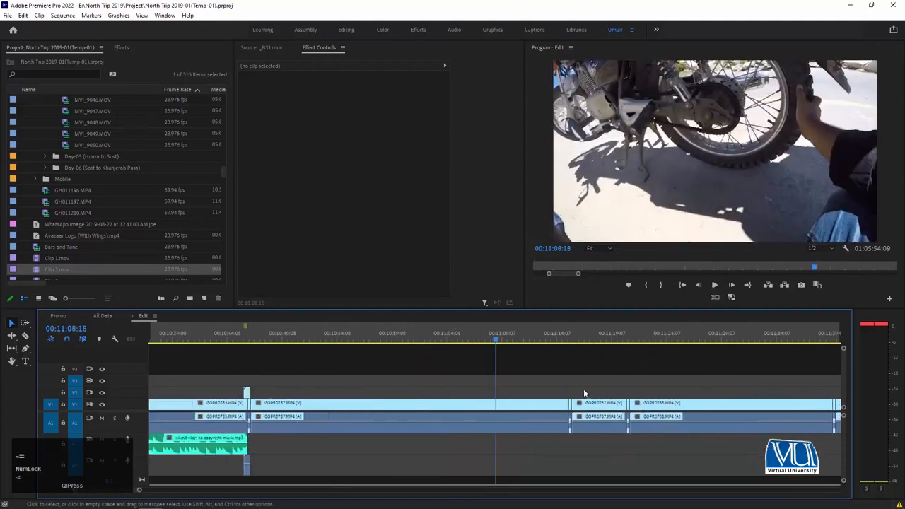
pyautogui.click(557, 338)
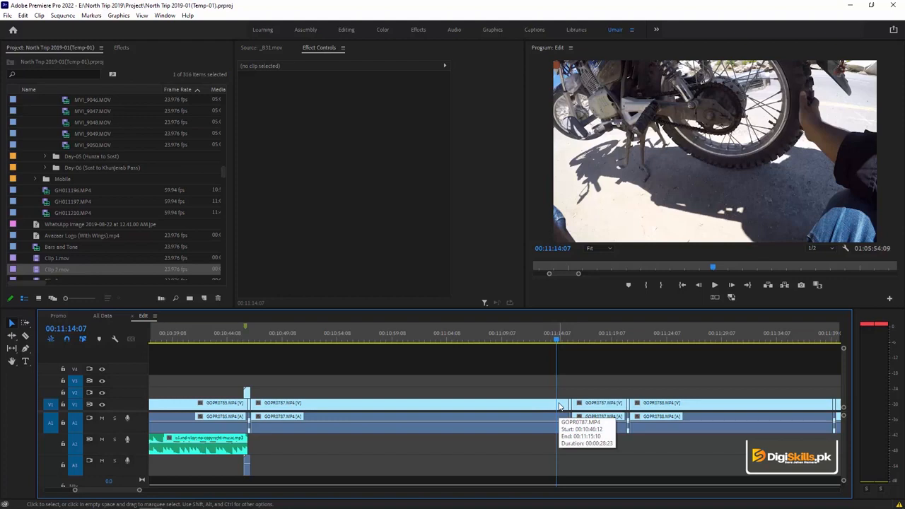
# - View the settings for a new Bars and Tone item and close them without creating it
pyautogui.click(8, 16)
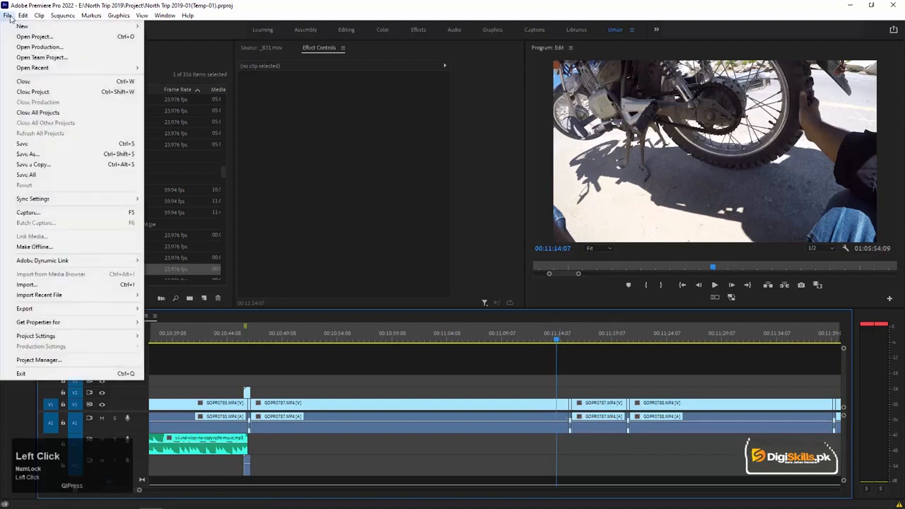
pyautogui.moveTo(12, 27)
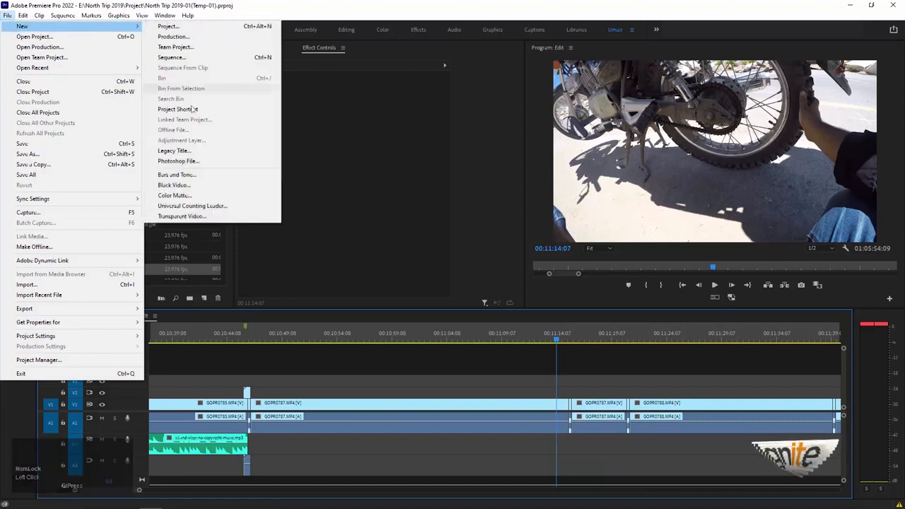
pyautogui.click(190, 178)
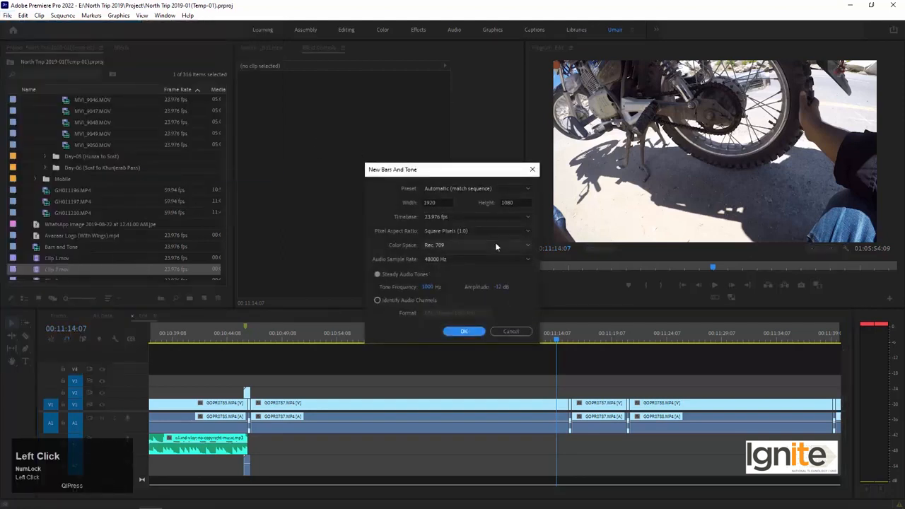
pyautogui.click(509, 331)
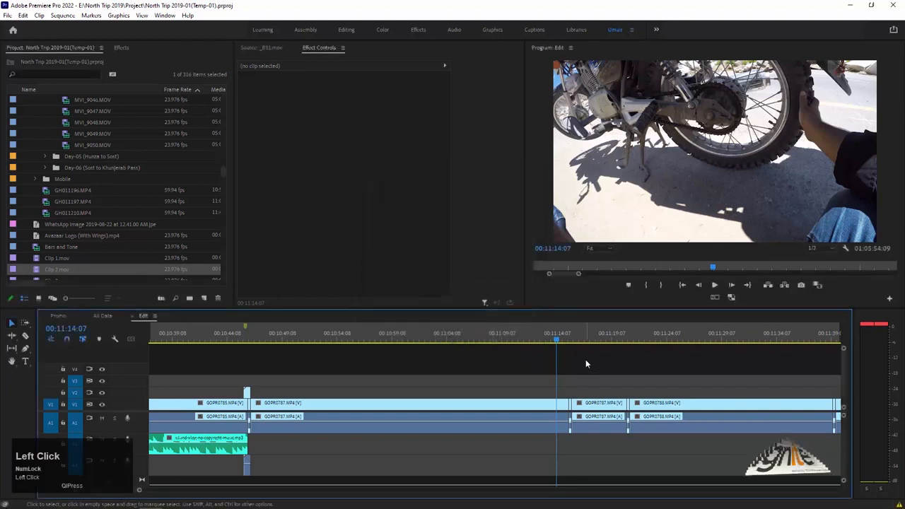
# - Play on from 00:11:14:07 to 00:11:21:12 and ripple-delete the short clip between GOPR0787.MP4 and GOPR0788.MP4
pyautogui.press('space')
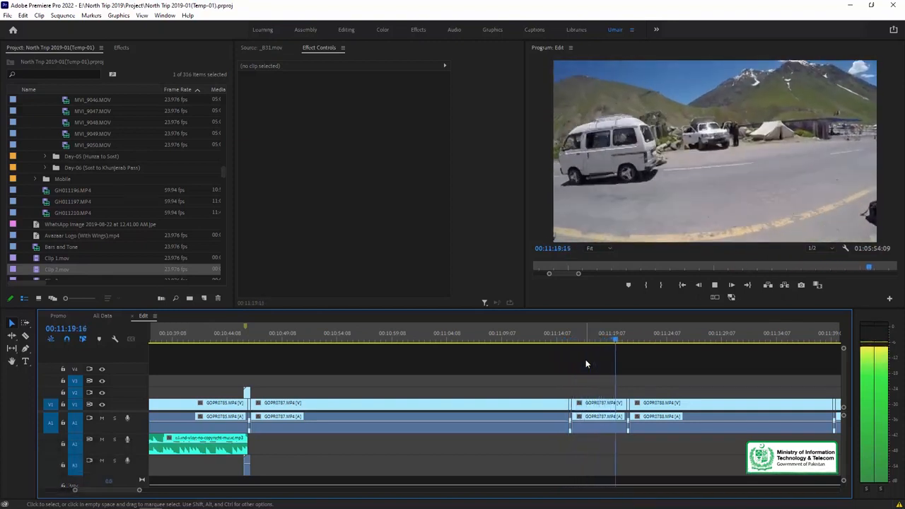
pyautogui.press('space')
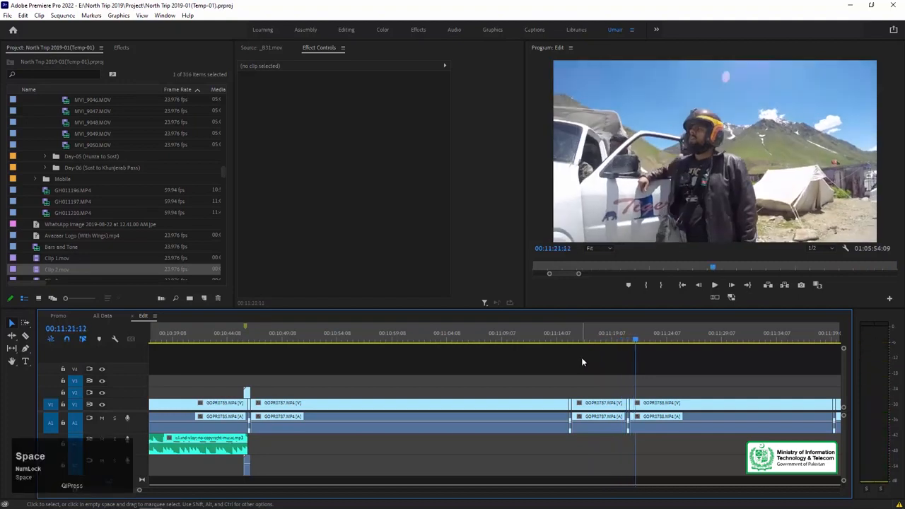
pyautogui.press('=')
pyautogui.press('-')
pyautogui.press('=')
pyautogui.click(481, 410)
pyautogui.click(436, 421)
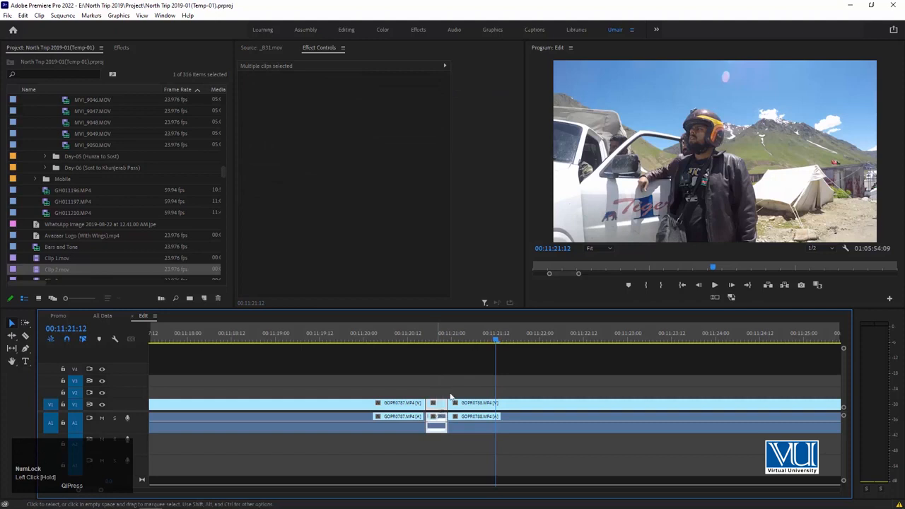
pyautogui.press('Delete')
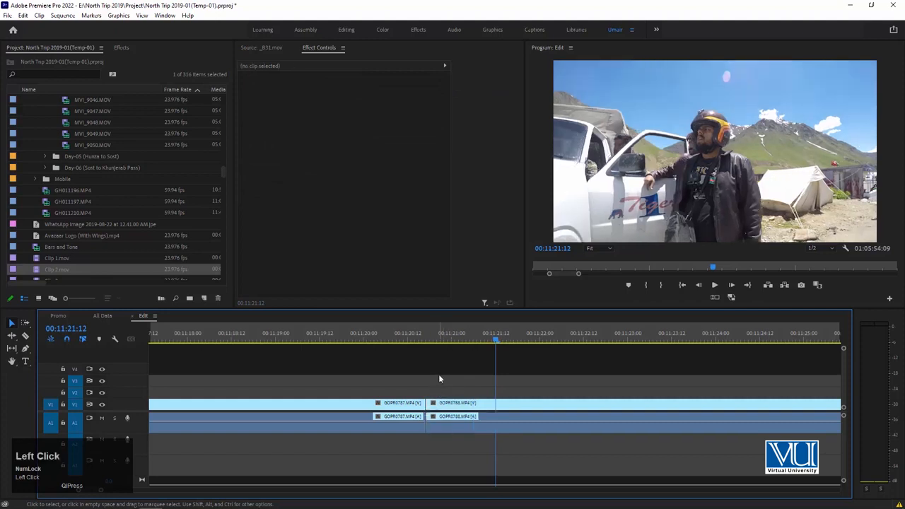
# - Play the sequence from 00:11:19:10 across the direct cut from GOPR0787.MP4 into GOPR0788.MP4
pyautogui.press('-')
pyautogui.press('-')
pyautogui.click(449, 341)
pyautogui.press('space')
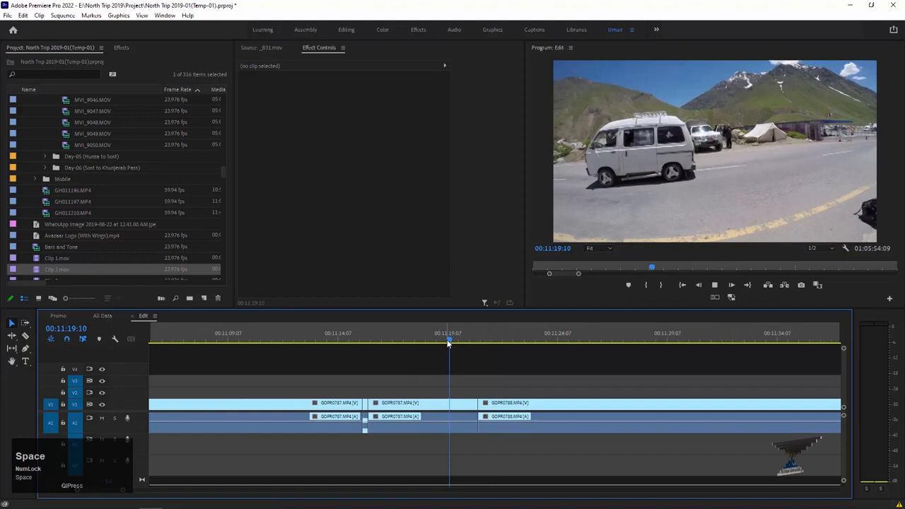
pyautogui.press('space')
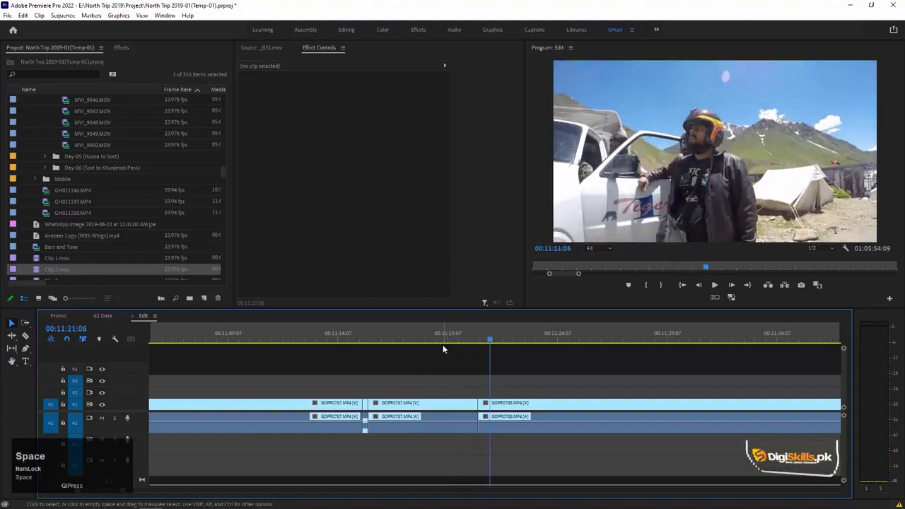
# - Undo the ripple delete of the short clip between GOPR0787.MP4 and GOPR0788.MP4 and replay that transition up to 00:11:21:10
pyautogui.hotkey('ctrl', 'z')
pyautogui.hotkey('shift', 'Left')
pyautogui.hotkey('shift', 'Left')
pyautogui.hotkey('shift', 'Left')
pyautogui.hotkey('shift', 'Left')
pyautogui.hotkey('shift', 'Left')
pyautogui.hotkey('shift', 'Left')
pyautogui.hotkey('shift', 'Left')
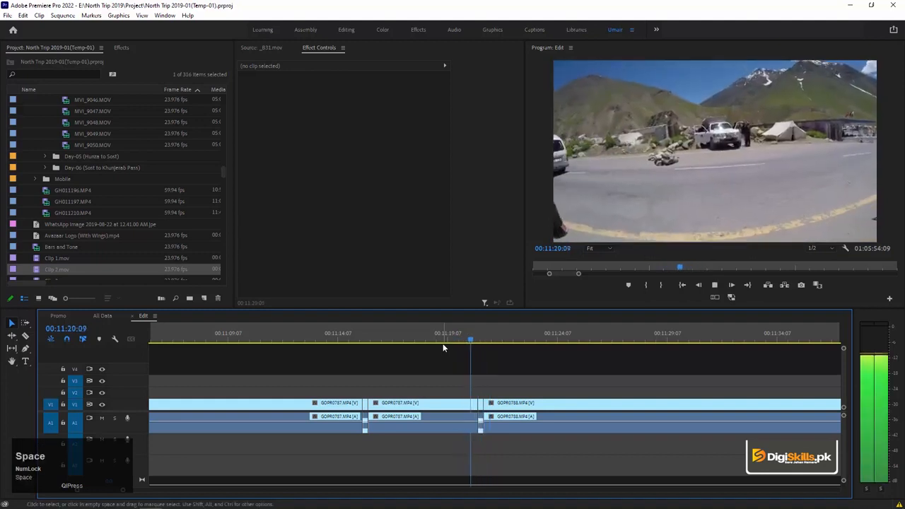
pyautogui.press('space')
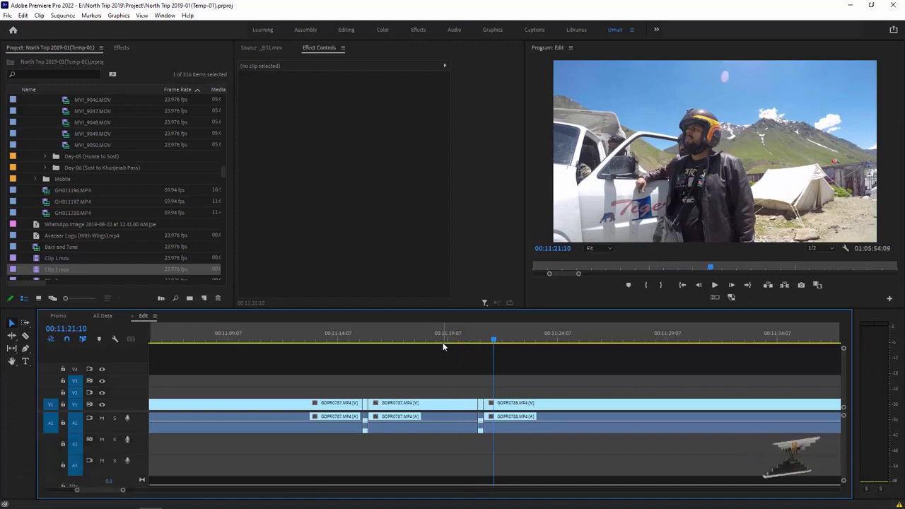
# - Skim the footage from 00:11:28:07 to 00:11:58:19 and return the playhead to 00:11:05:17 in GOPR0787.MP4
pyautogui.press('-')
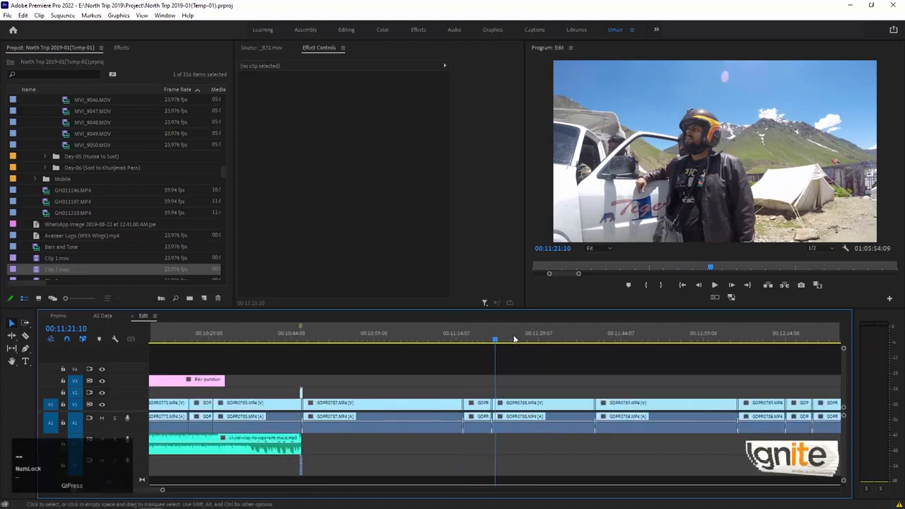
pyautogui.click(521, 337)
pyautogui.moveTo(522, 339)
pyautogui.mouseDown()
pyautogui.moveTo(612, 340)
pyautogui.moveTo(532, 342)
pyautogui.mouseUp()
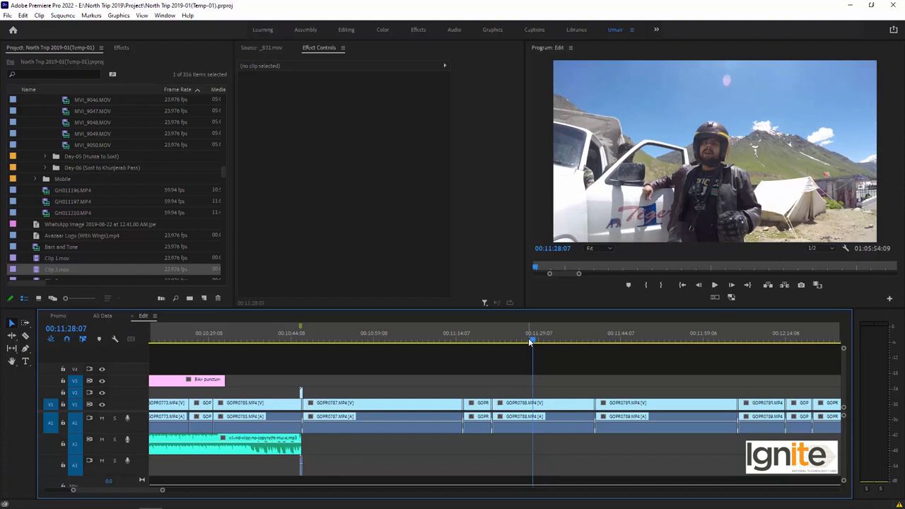
pyautogui.click(664, 340)
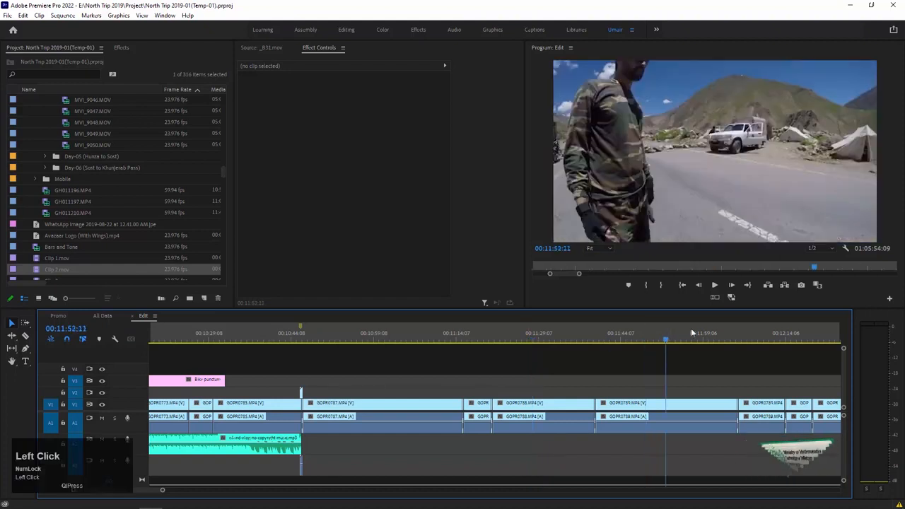
pyautogui.click(700, 330)
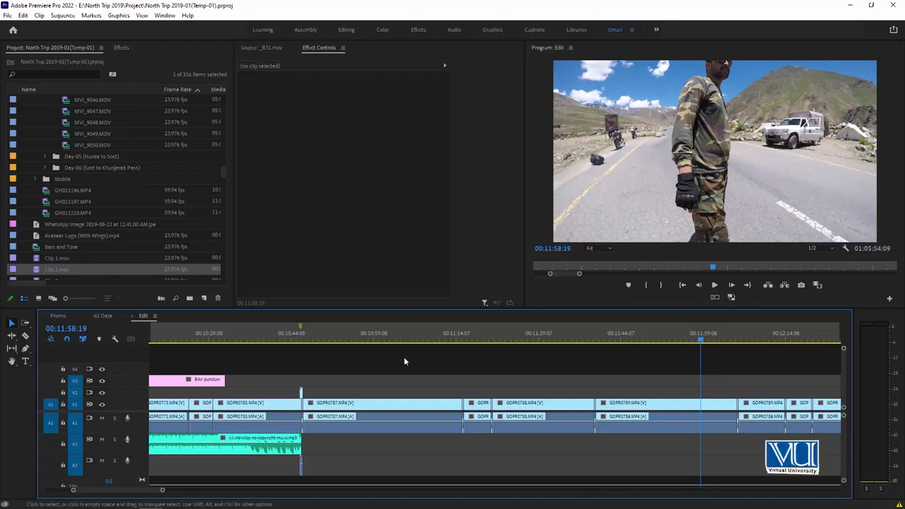
pyautogui.click(373, 335)
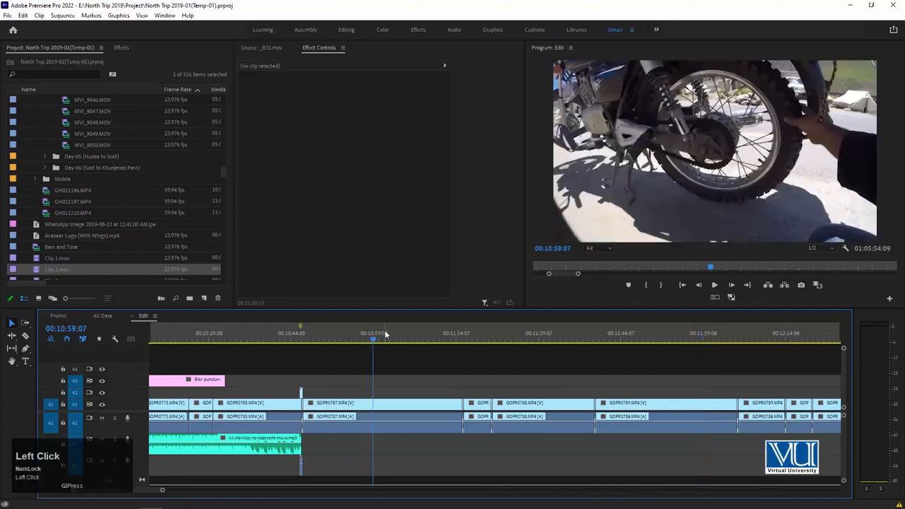
pyautogui.moveTo(393, 339); pyautogui.dragTo(410, 339)
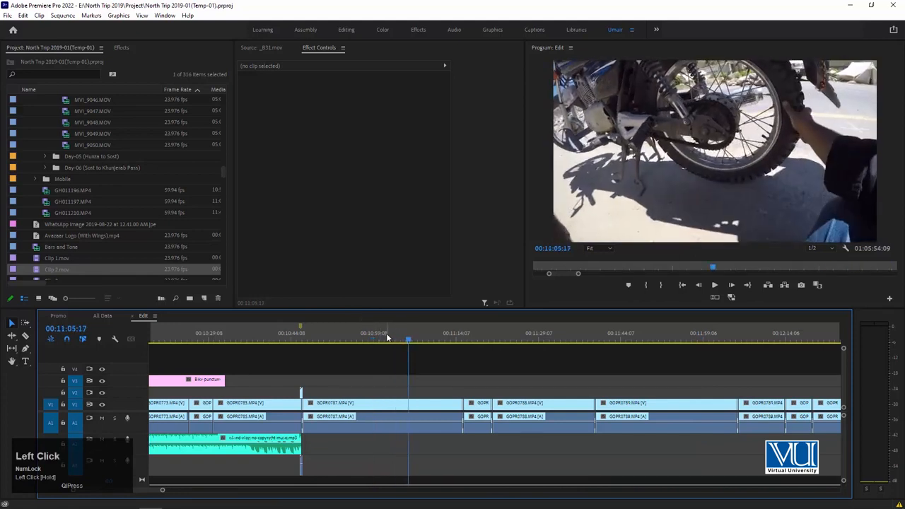
# - Preview the camera-viewfinder overlay Clip 2.mov as a source clip from its start to 00:00:03:23
pyautogui.doubleClick(33, 268)
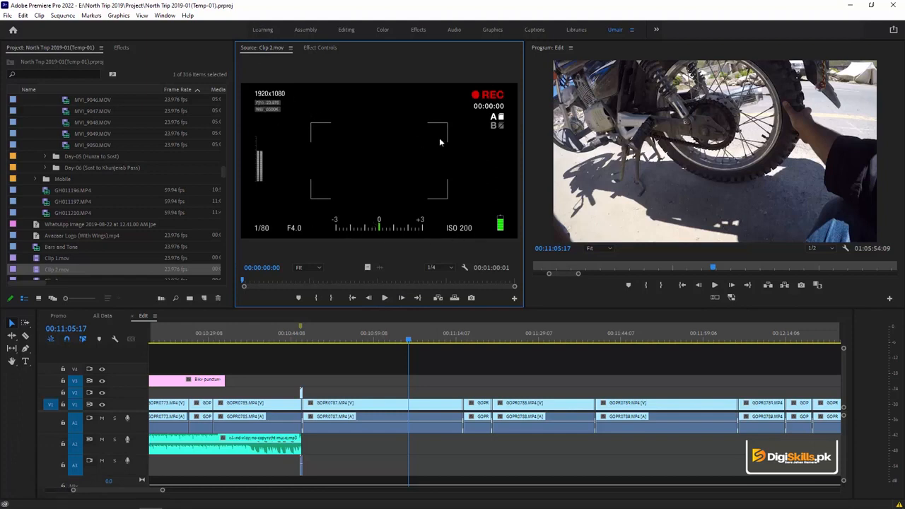
pyautogui.press('space')
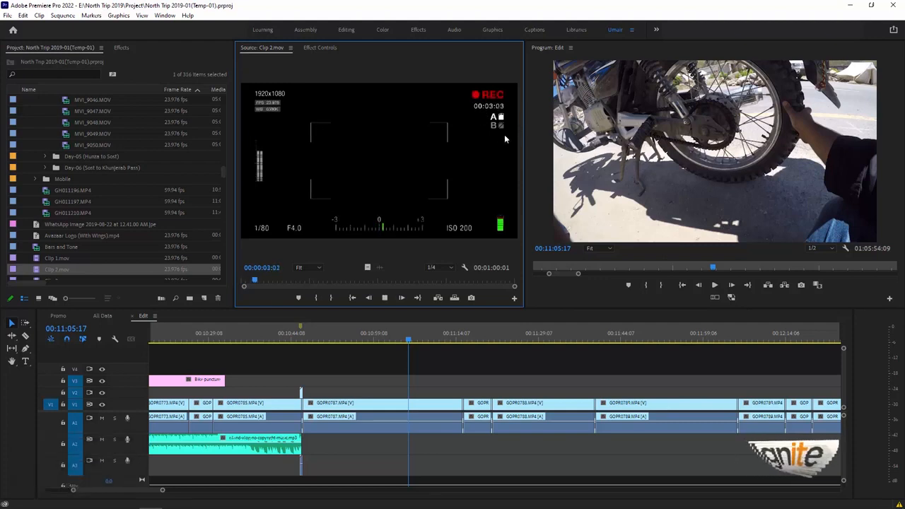
pyautogui.press('space')
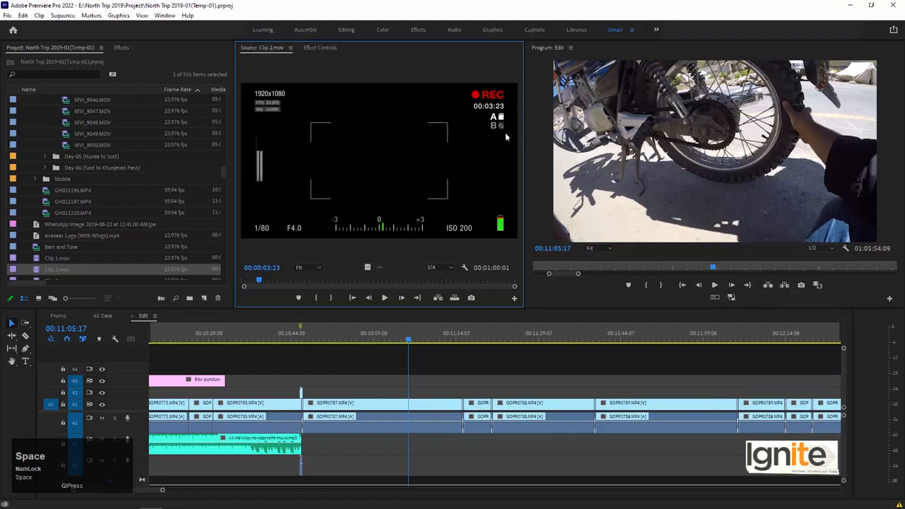
# - Place only the video of Clip 2.mov on V3, starting with the GOPR0787.MP4 clip right after the glitch transition
pyautogui.moveTo(366, 267); pyautogui.dragTo(311, 382)
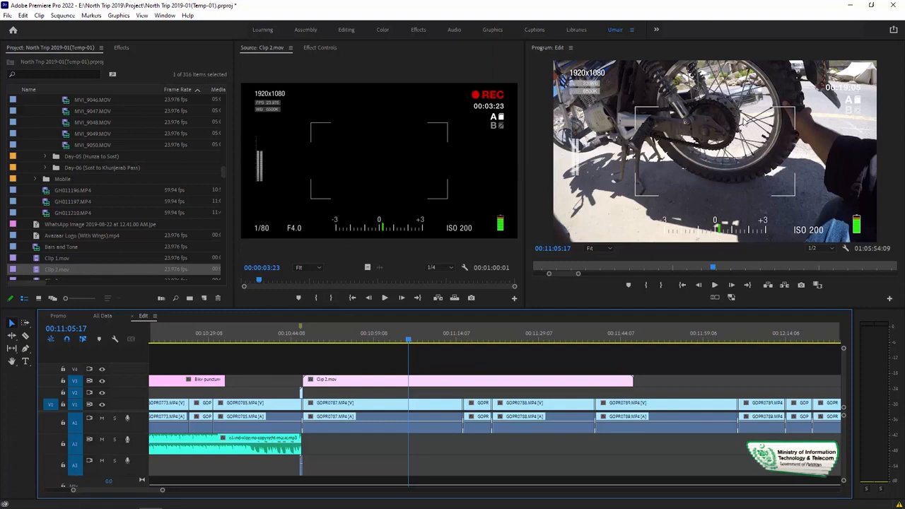
pyautogui.click(380, 384)
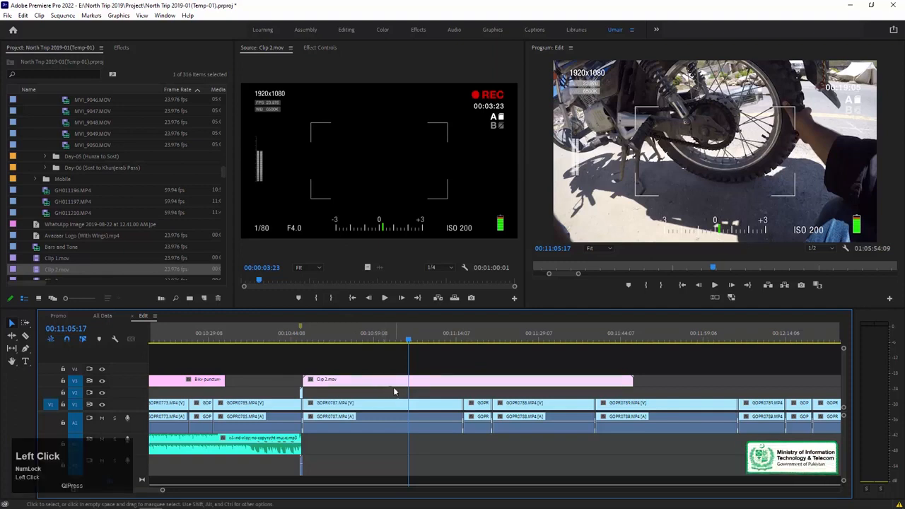
pyautogui.moveTo(432, 400); pyautogui.dragTo(394, 433)
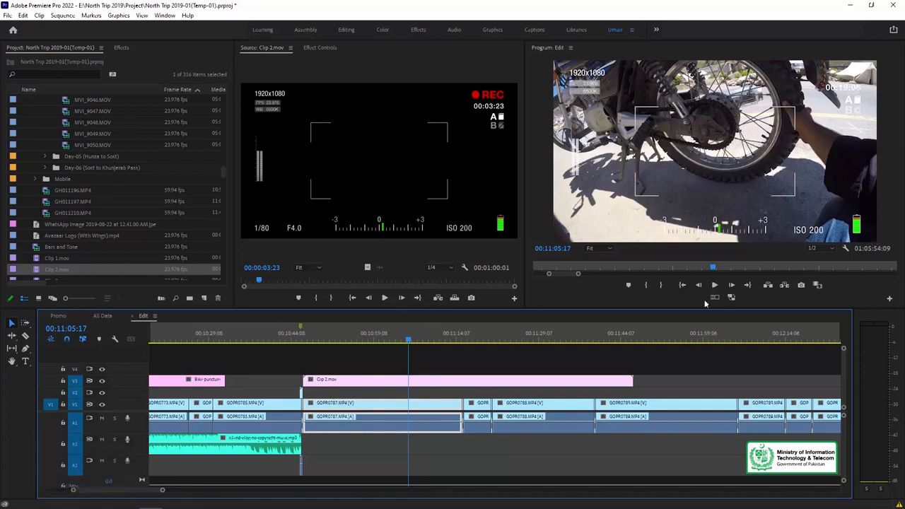
# - Check the start of the Clip 2.mov overlay and play it over the footage from 00:11:13:15 into GOPR0788.MP4
pyautogui.click(303, 337)
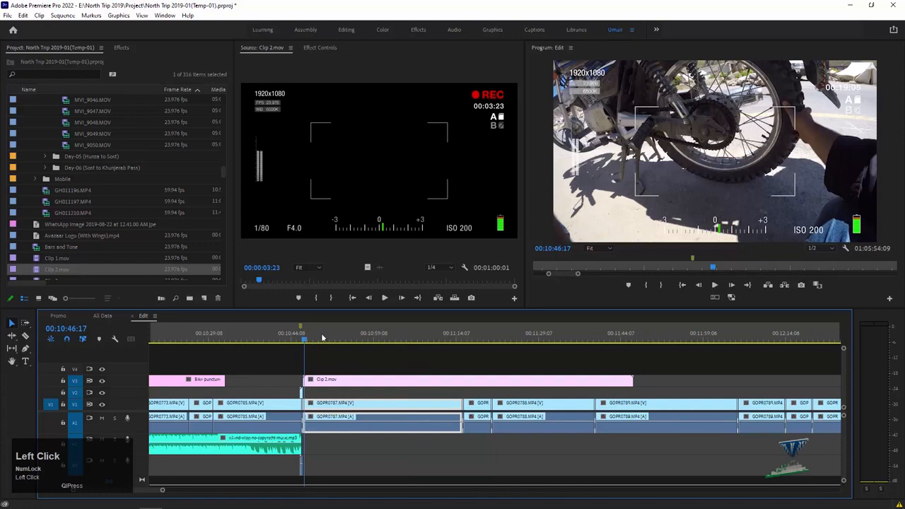
pyautogui.click(453, 338)
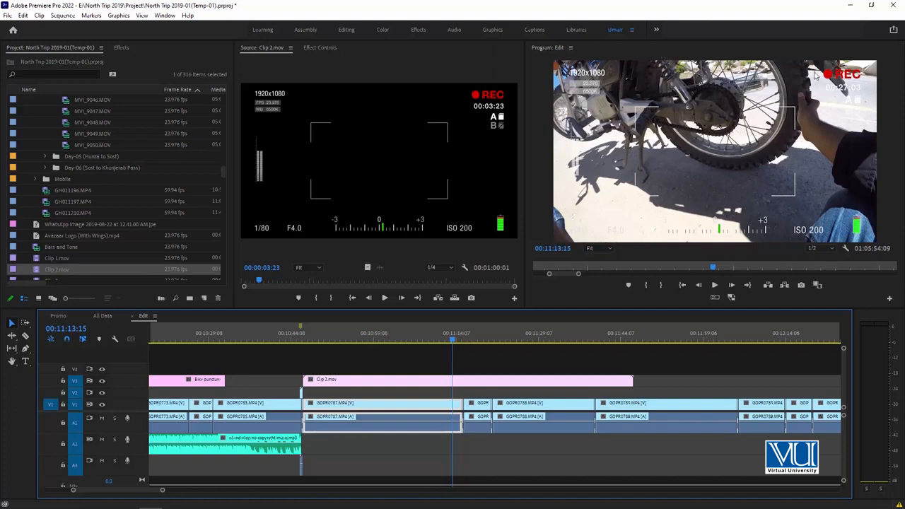
pyautogui.press('space')
pyautogui.press('Num_Lock')
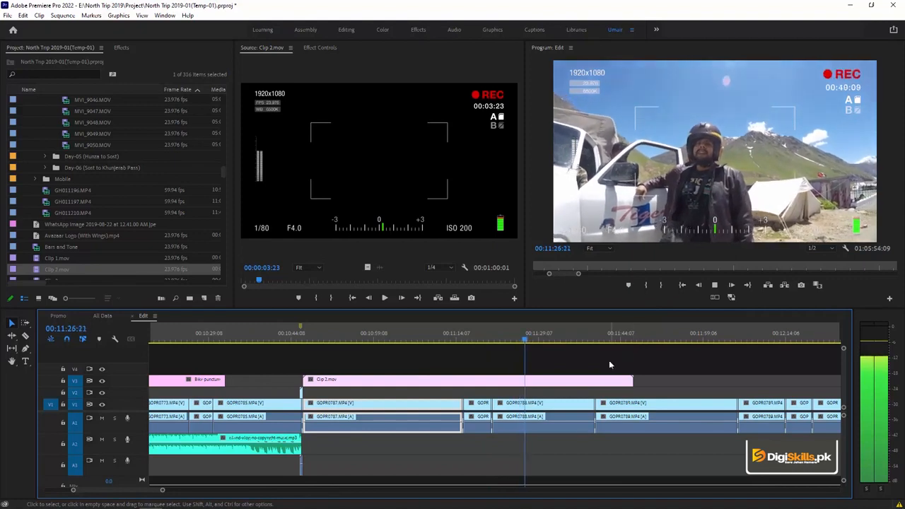
pyautogui.press('space')
# - Play the last part of the Clip 2.mov overlay and inspect it at 00:11:44:07 above GOPR0789.MP4
pyautogui.click(586, 340)
pyautogui.press('space')
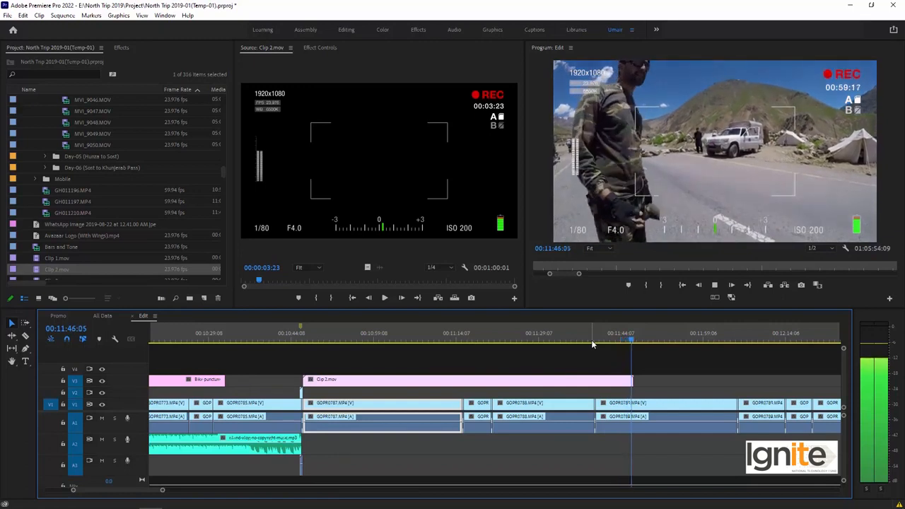
pyautogui.click(621, 340)
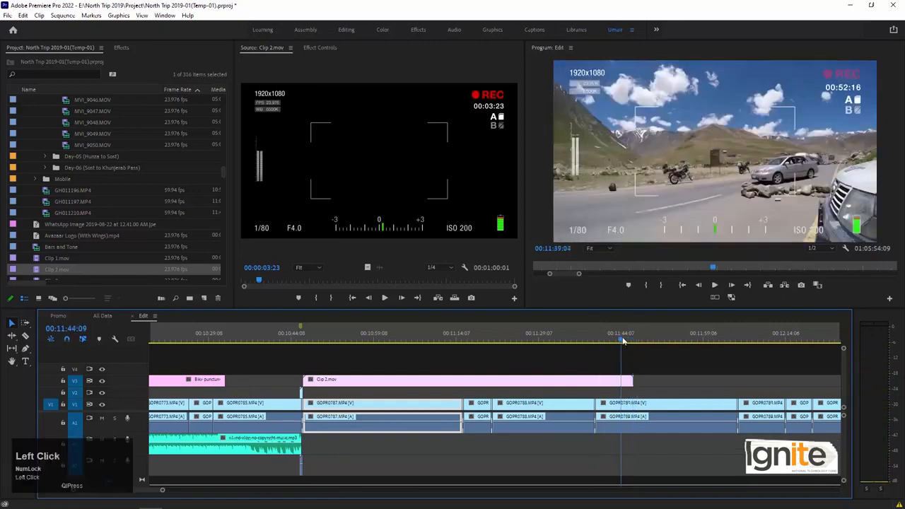
pyautogui.click(620, 340)
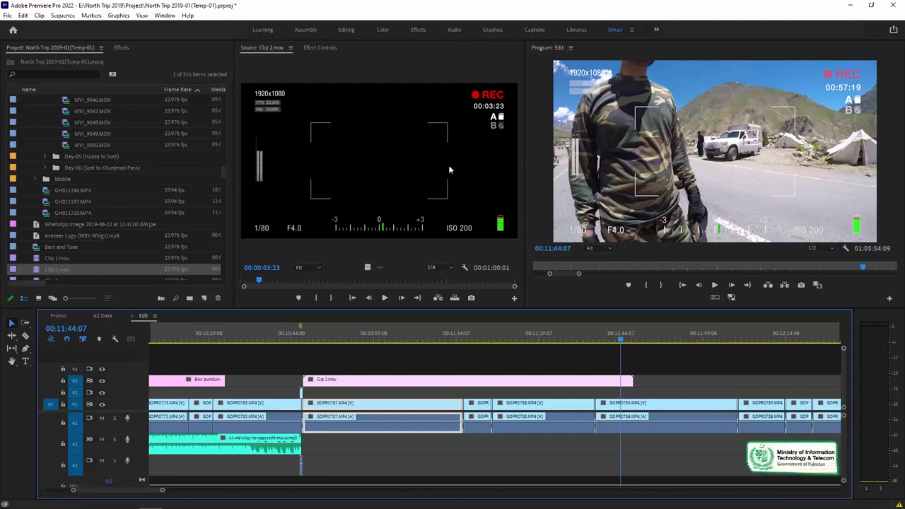
pyautogui.click(636, 404)
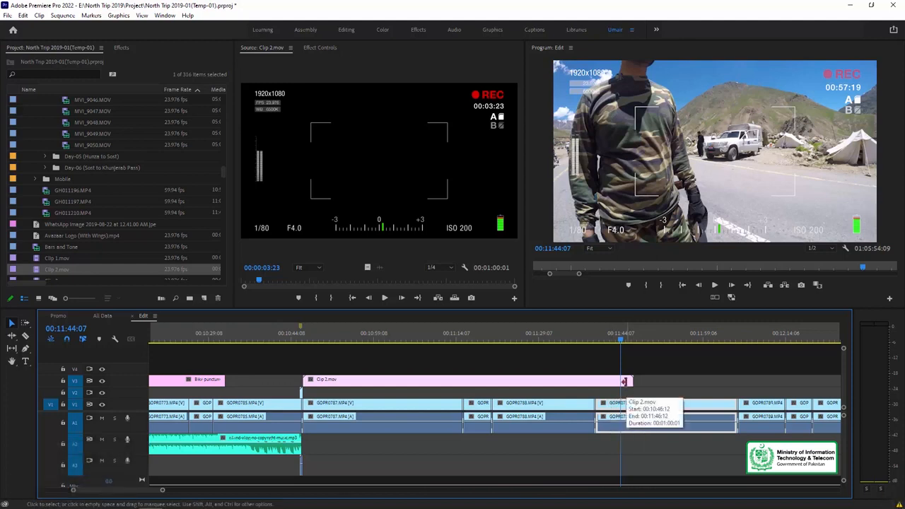
# - Play from 00:11:37:21 to 00:11:40:02 across the transition between GOPR0788.MP4 and GOPR0789.MP4
pyautogui.click(586, 340)
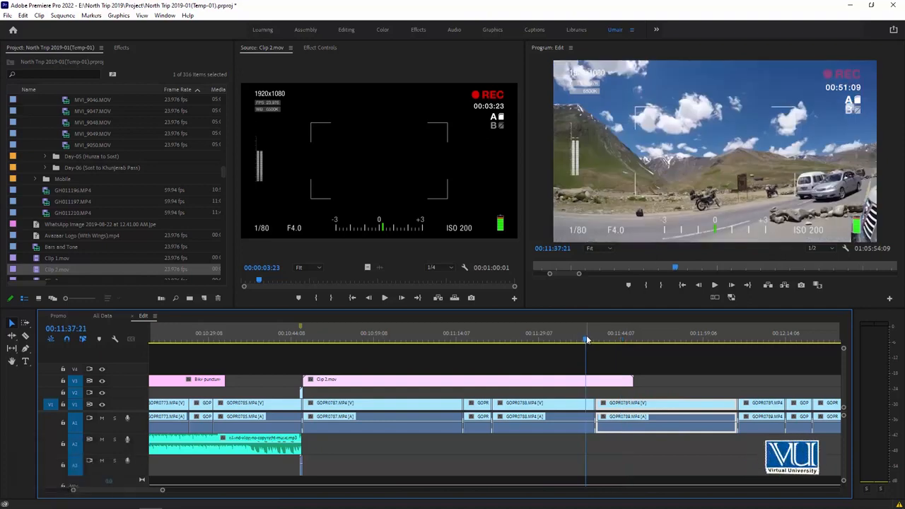
pyautogui.press('=')
pyautogui.press('=')
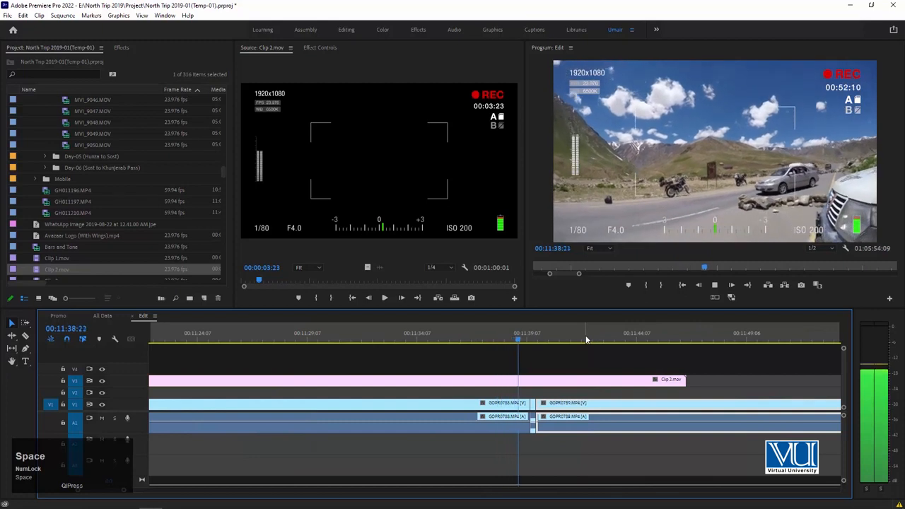
pyautogui.press('space')
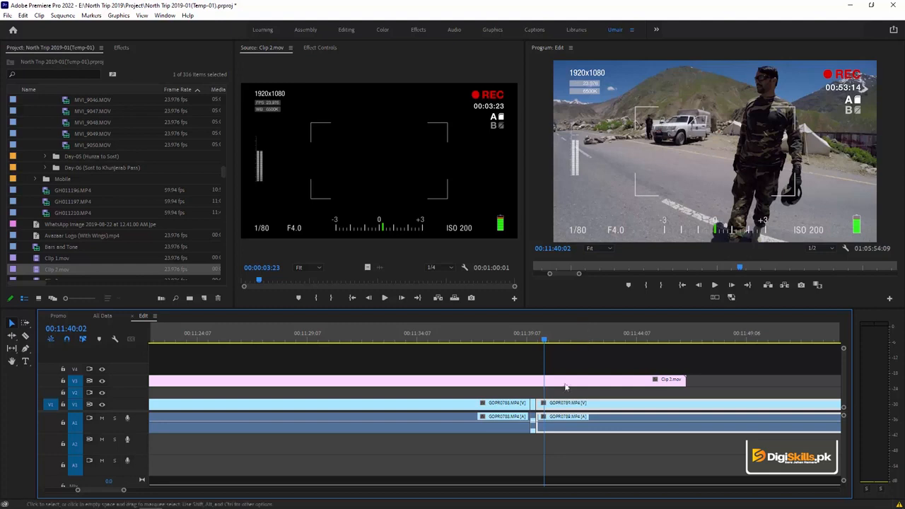
# - Remove the short clip between GOPR0788.MP4 and GOPR0789.MP4 and apply Cross Dissolve on both sides of the gap
pyautogui.click(533, 403)
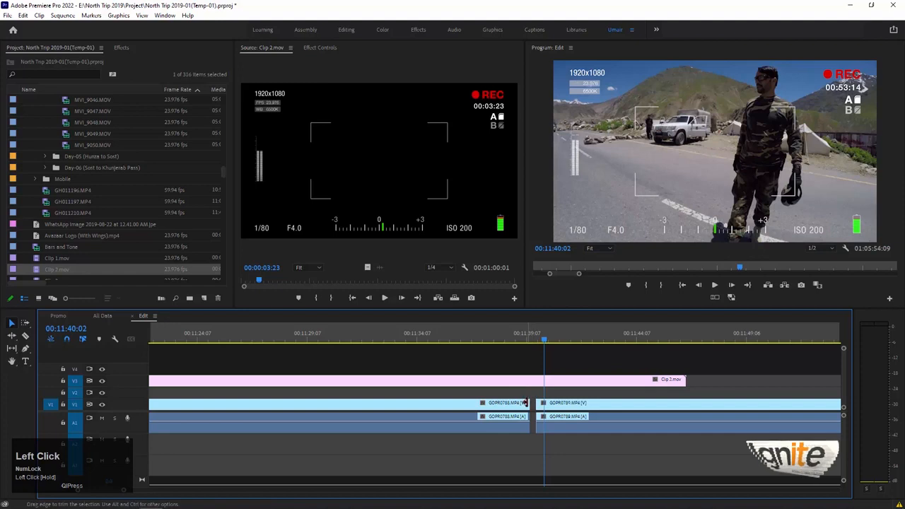
pyautogui.keyDown('ctrl'); pyautogui.click(532, 401); pyautogui.keyUp('ctrl')
pyautogui.hotkey('ctrl', 'd')
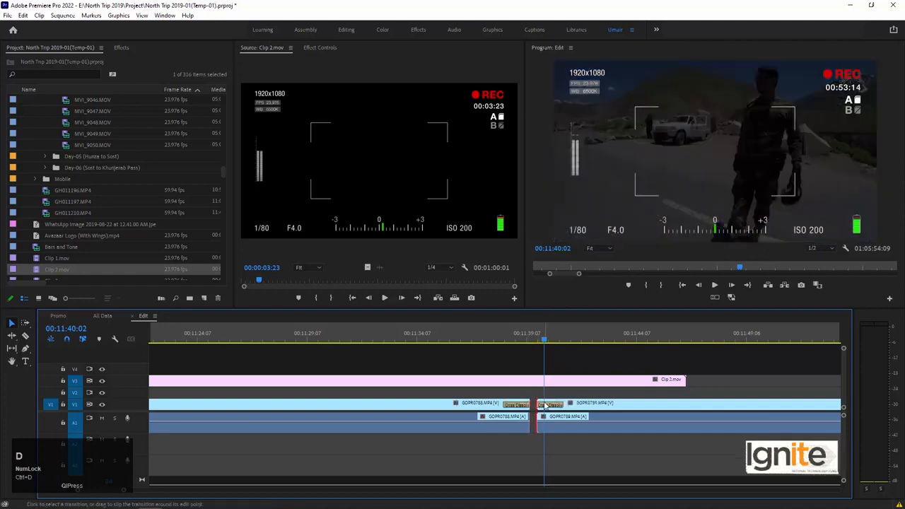
# - Play the Cross Dissolves between GOPR0788.MP4 and GOPR0789.MP4 from 00:11:36:12 to 00:11:41:21
pyautogui.click(466, 340)
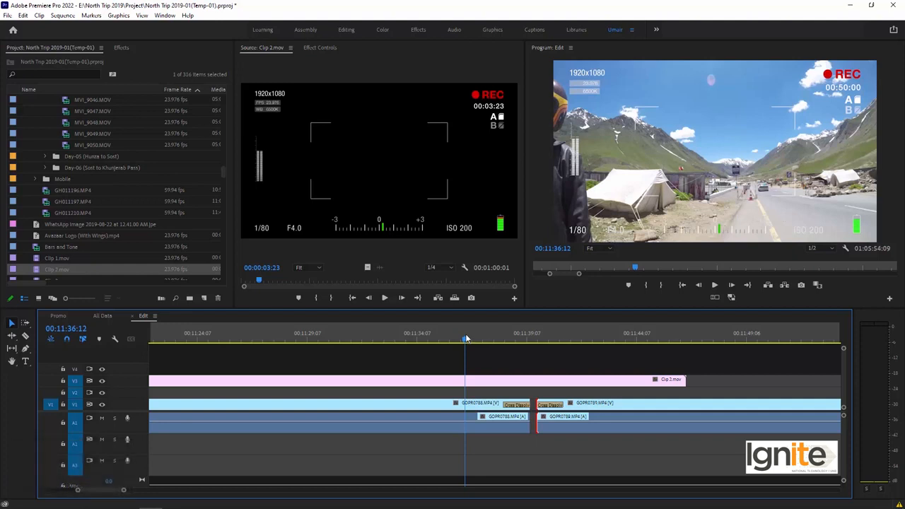
pyautogui.press('space')
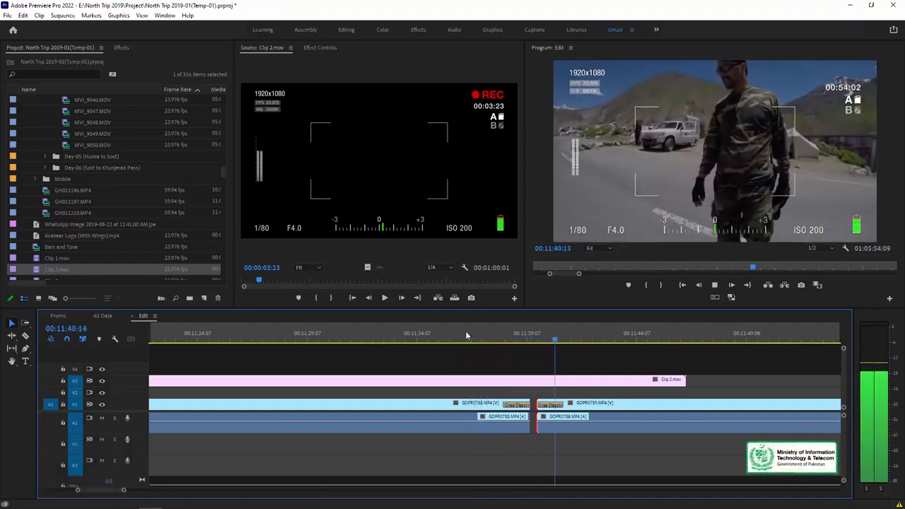
pyautogui.press('space')
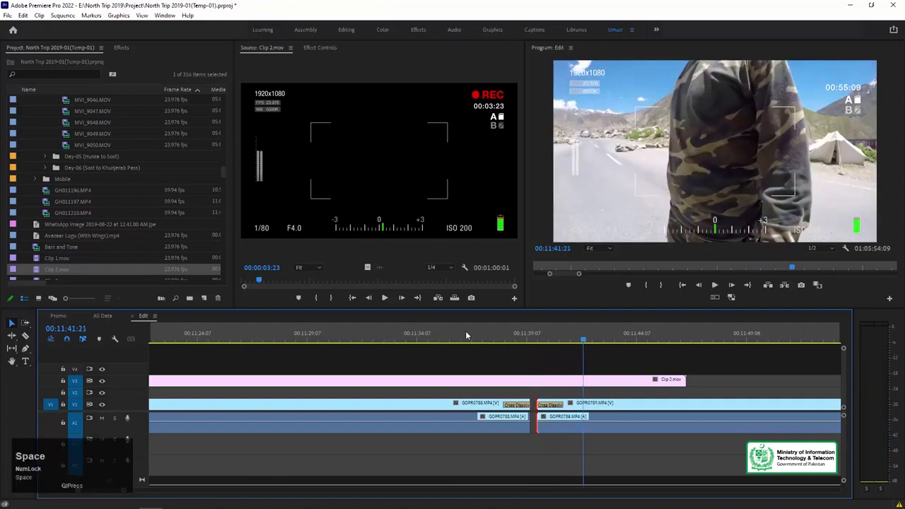
# - Undo the two Cross Dissolves and the removal of the short clip between GOPR0788.MP4 and GOPR0789.MP4
pyautogui.hotkey('ctrl', 'z')
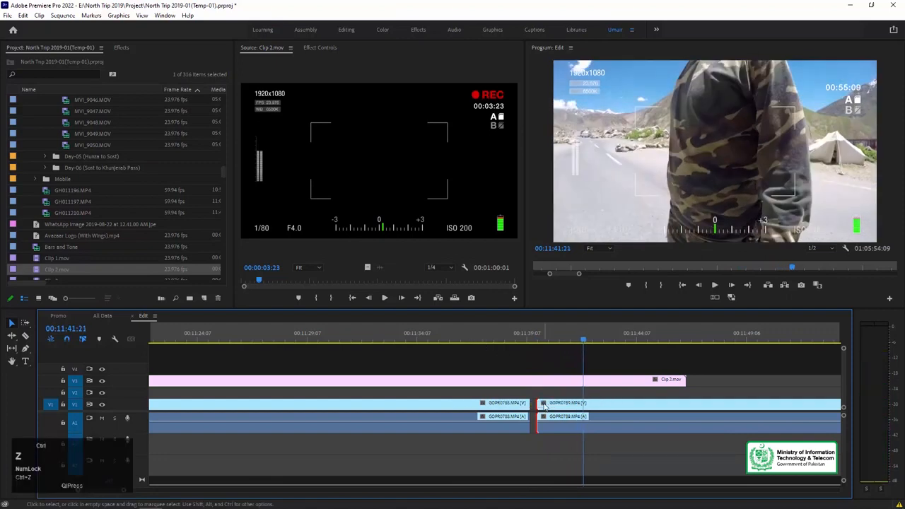
pyautogui.press('-')
pyautogui.hotkey('ctrl', 'z')
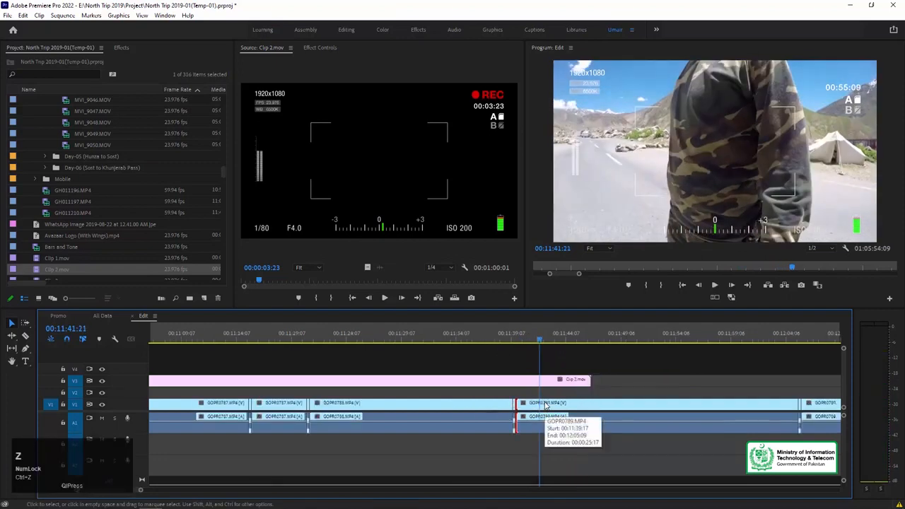
pyautogui.press('-')
pyautogui.press('-')
pyautogui.press('-')
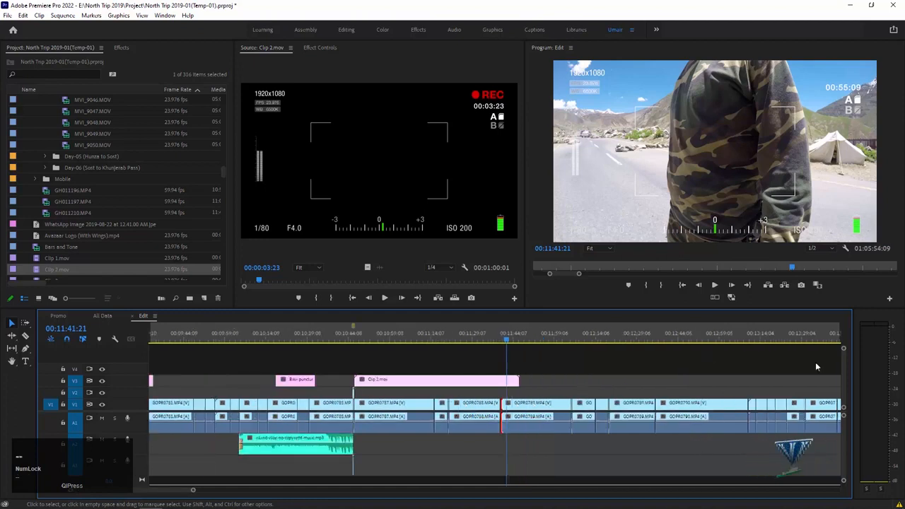
pyautogui.press('-')
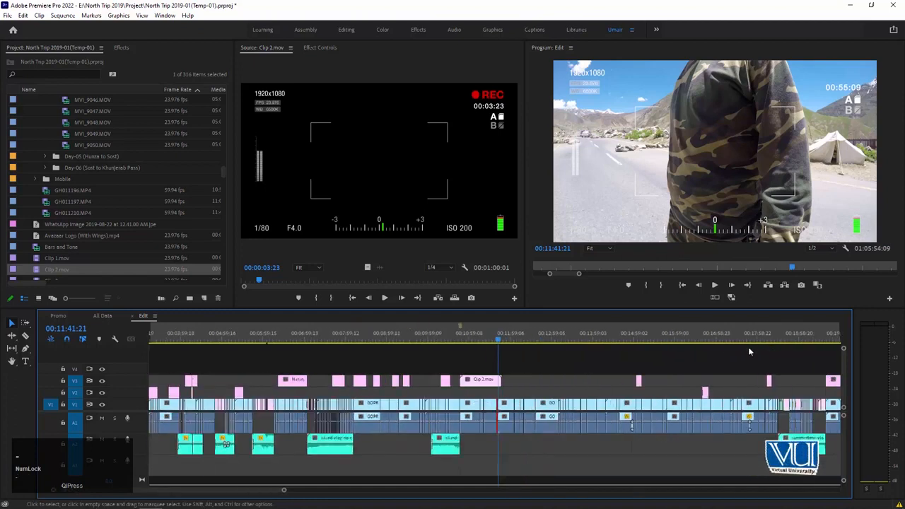
# - Locate the glitch transition at about 00:18:28:05, at the end of the GOPR0804.MP4 clips
pyautogui.click(765, 335)
pyautogui.press('=')
pyautogui.press('=')
pyautogui.press('=')
pyautogui.press('=')
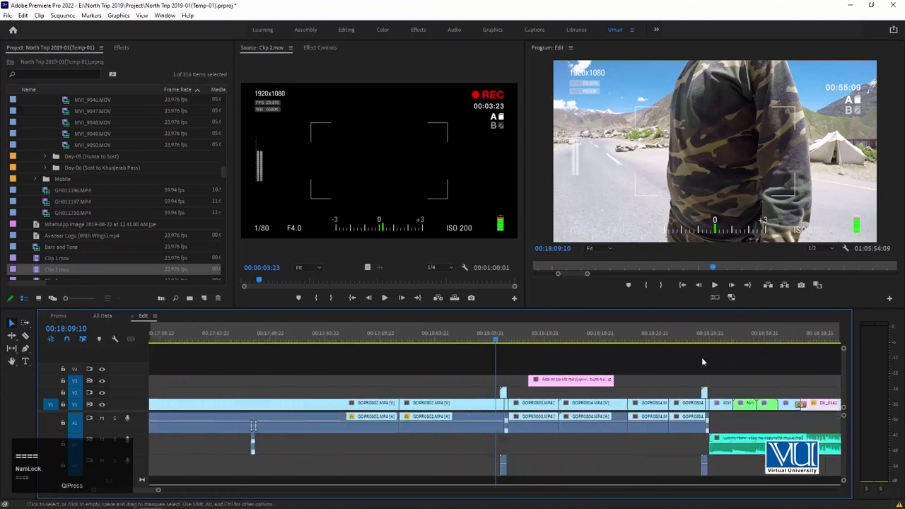
pyautogui.moveTo(711, 325); pyautogui.dragTo(702, 325)
pyautogui.press('=')
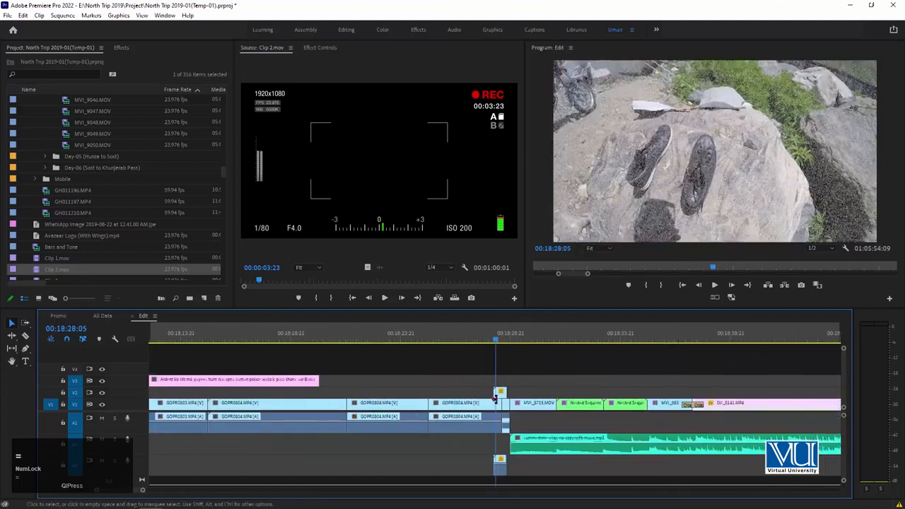
# - Play from 00:18:09:03 across the transition between the GOPR0803.MP4 clips
pyautogui.press('-')
pyautogui.click(300, 342)
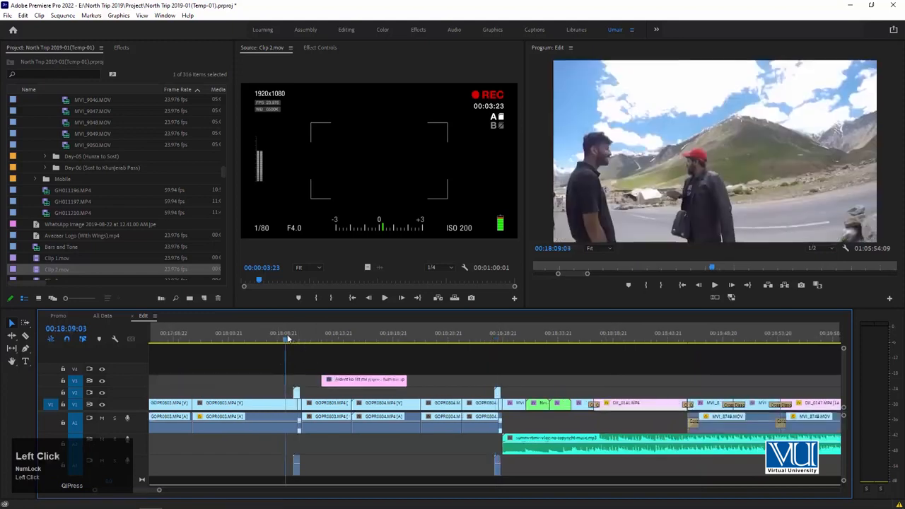
pyautogui.press('=')
pyautogui.press('space')
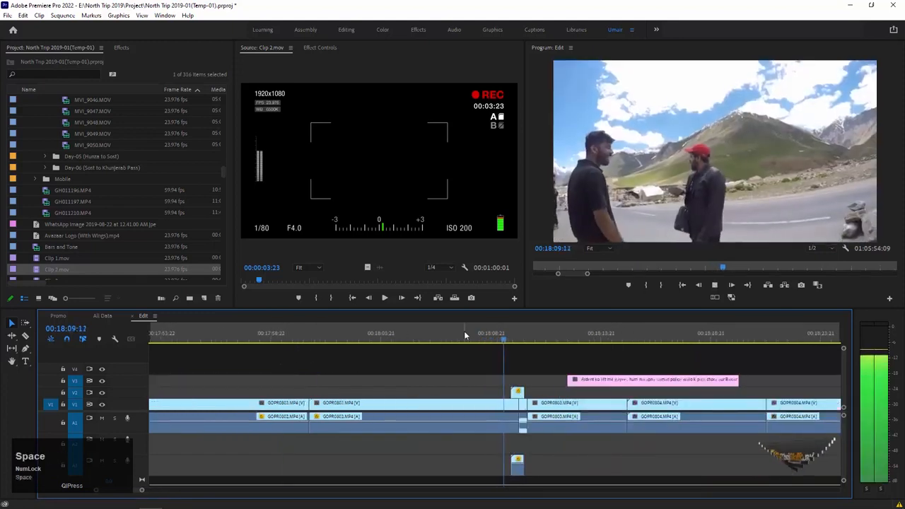
pyautogui.press('-')
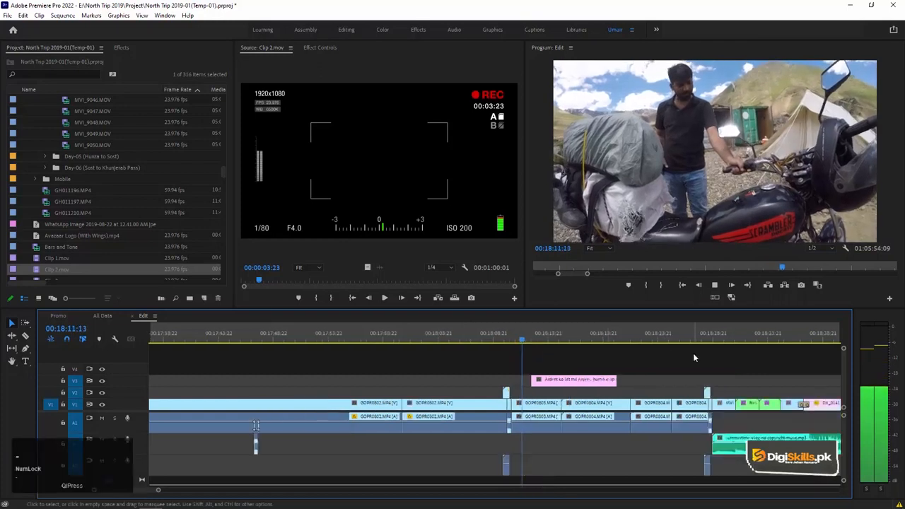
pyautogui.press('space')
# - Play the transition from GOPR0804.MP4 into MVI_8715.MOV near 00:18:28 and stop at 00:18:33:00
pyautogui.click(597, 339)
pyautogui.press('=')
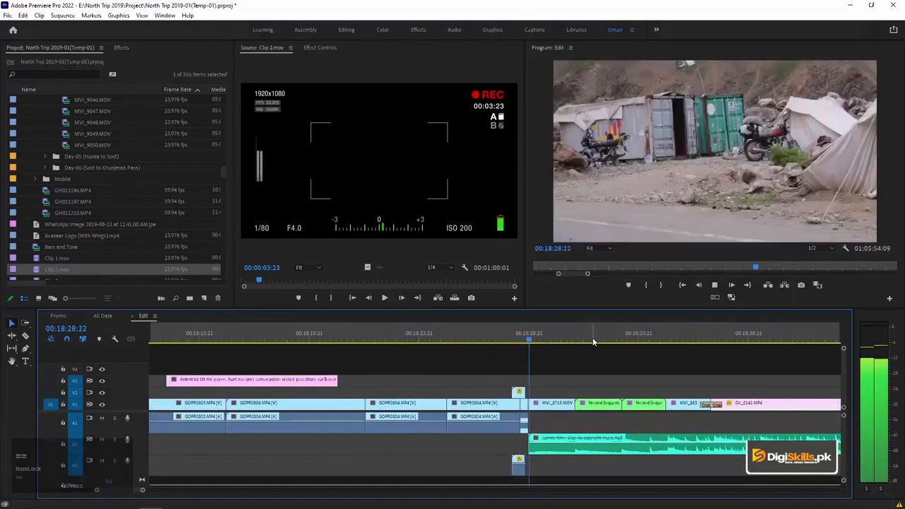
pyautogui.press('-')
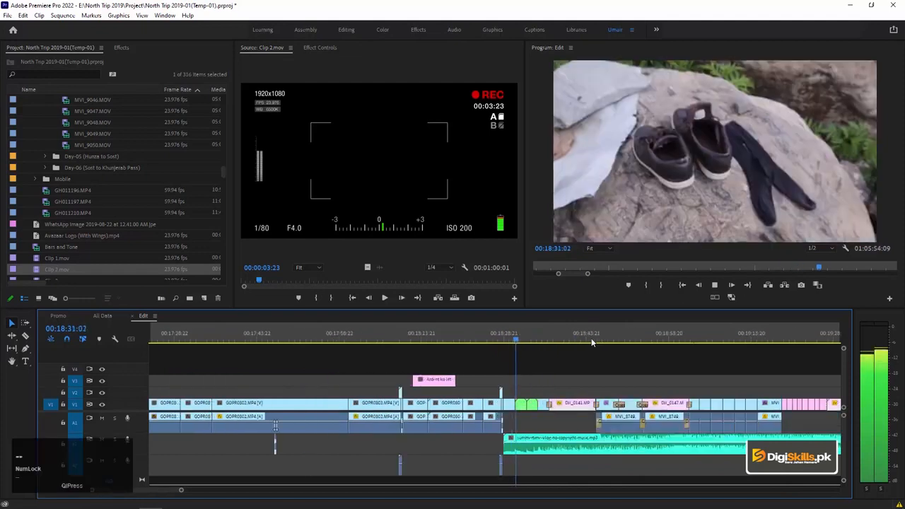
pyautogui.press('space')
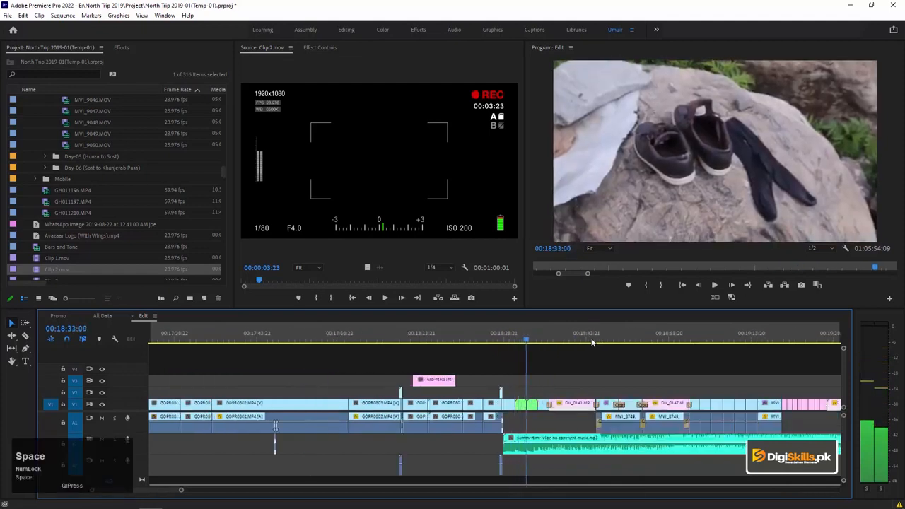
# - Return to the footage with the REC overlay and play GOPR0787.MP4 from 00:11:17:16 to 00:11:18:20
pyautogui.click(586, 340)
pyautogui.press('-')
pyautogui.press('-')
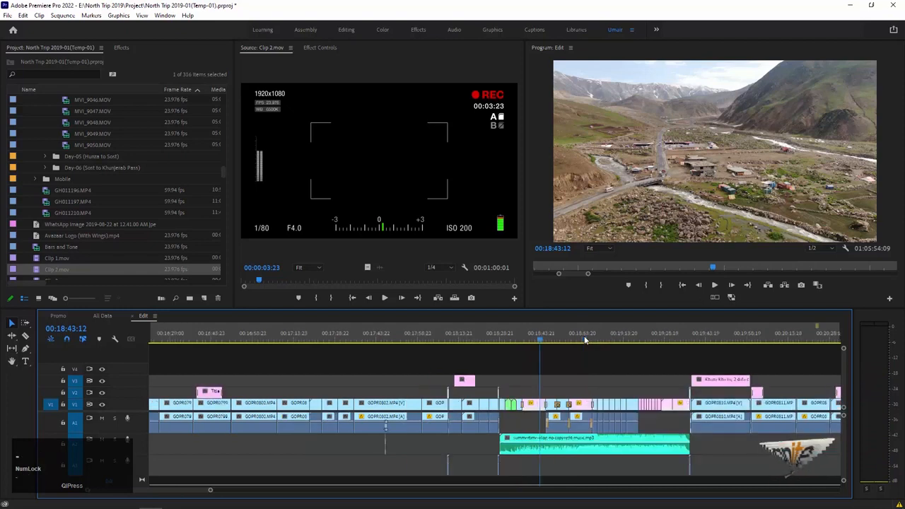
pyautogui.click(412, 332)
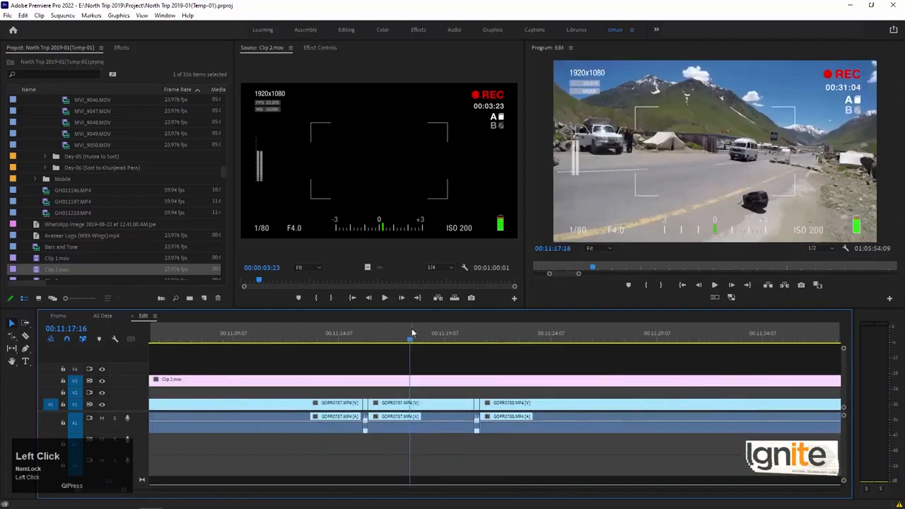
pyautogui.press('space')
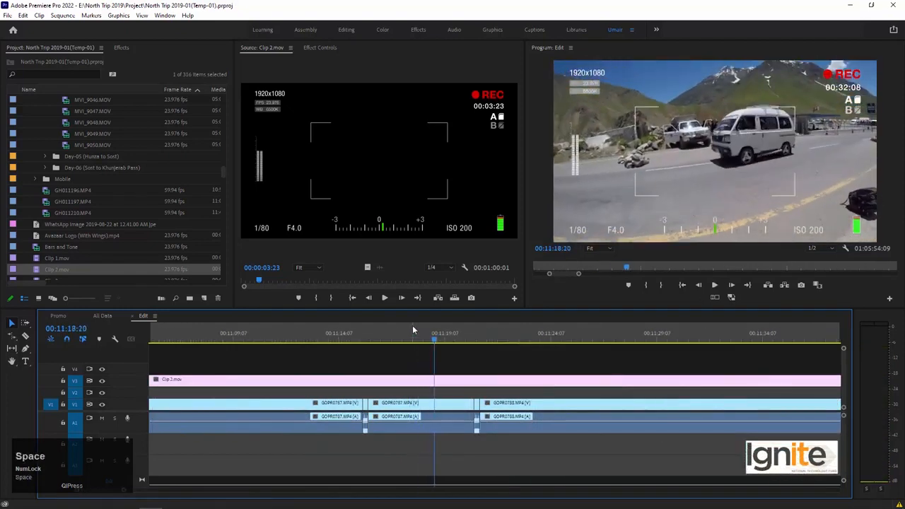
# - Play the start of GOPR0788.MP4 from the color-bars transition at 00:11:20:17 and review it again up to 00:11:22:14
pyautogui.press('-')
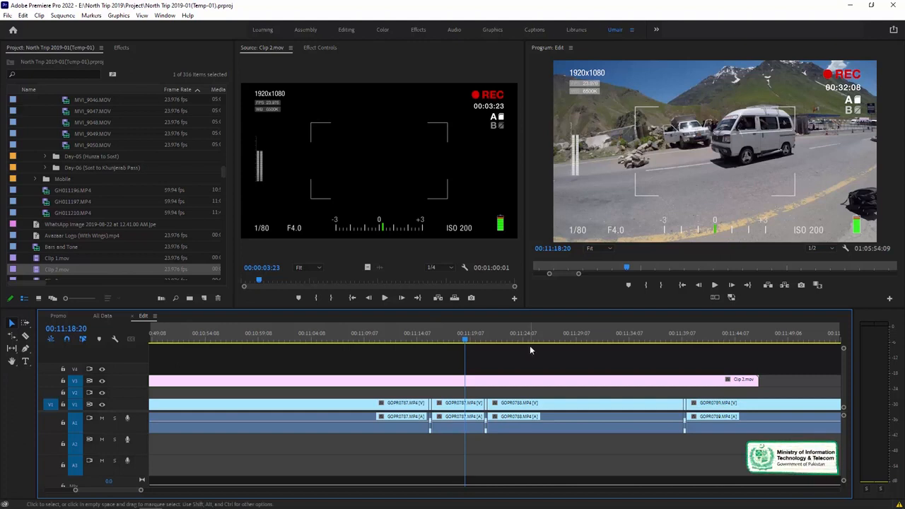
pyautogui.press('Down')
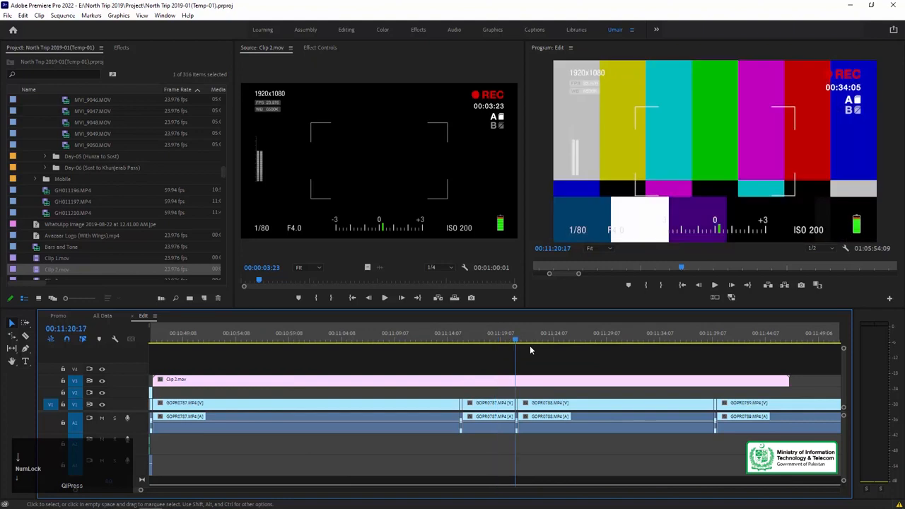
pyautogui.press('space')
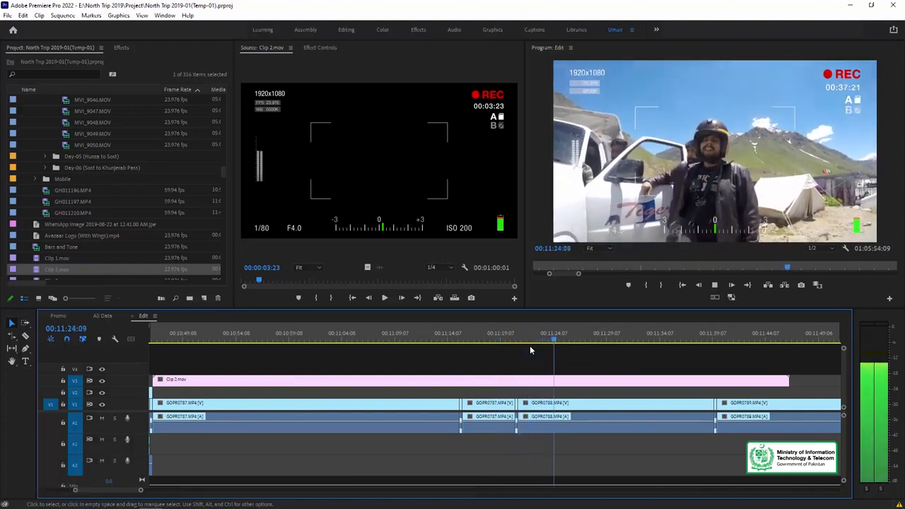
pyautogui.press('space')
pyautogui.click(517, 341)
pyautogui.press('=')
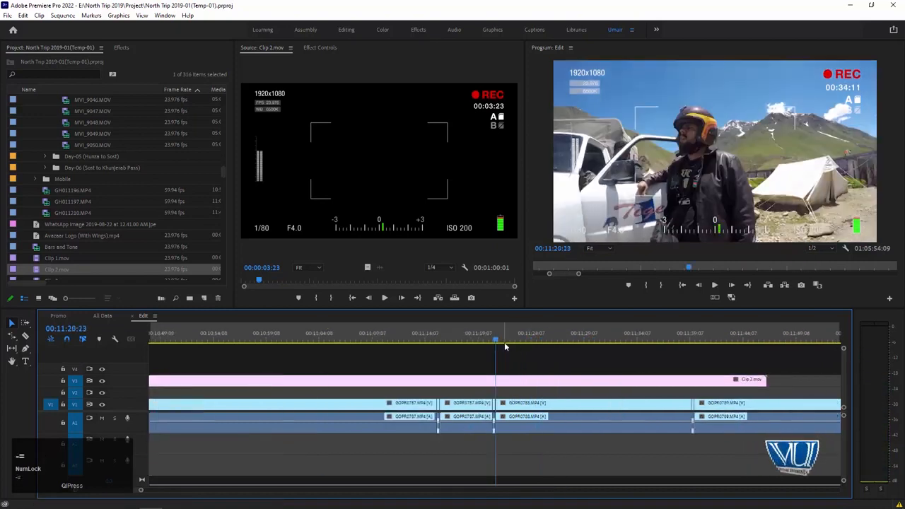
pyautogui.press('space')
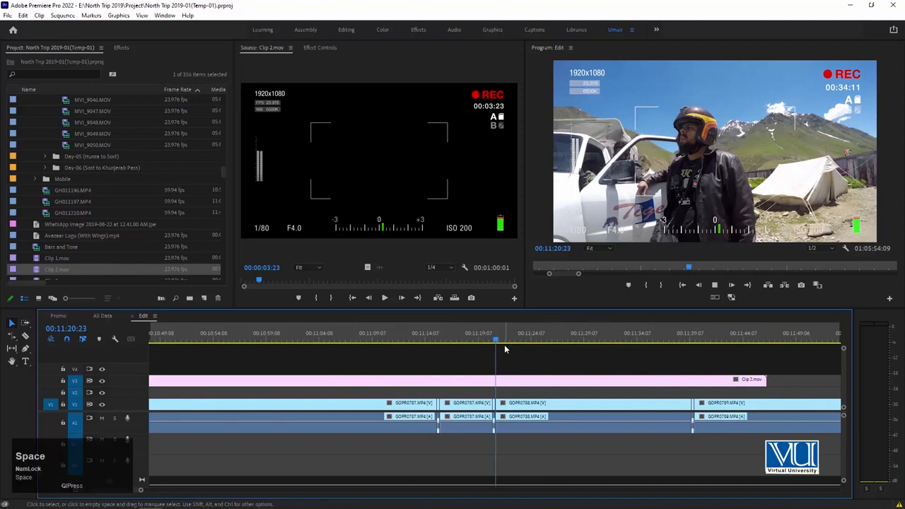
pyautogui.press('space')
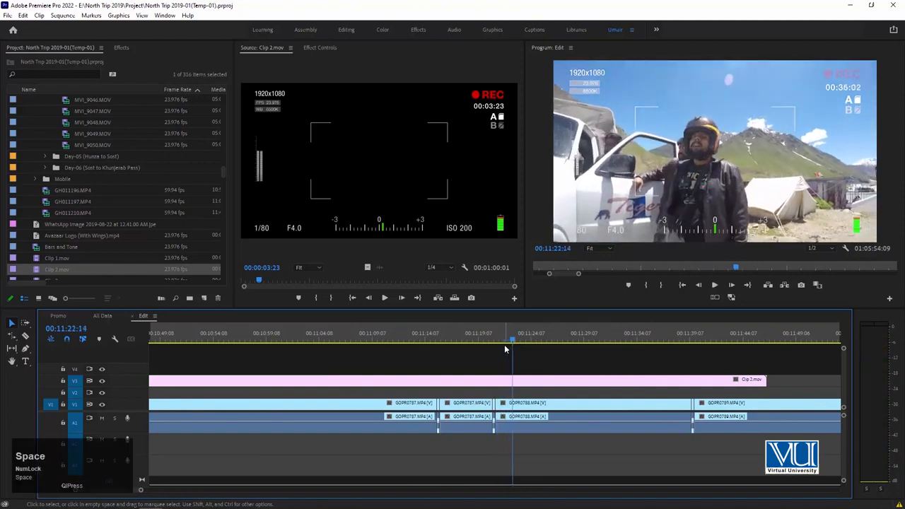
# - Cut GOPR0788.MP4 at 00:11:22:13 and shorten the Clip 2.mov overlay to end at about 00:11:18
pyautogui.press('Left')
pyautogui.click(533, 411)
pyautogui.press('c')
pyautogui.click(527, 407)
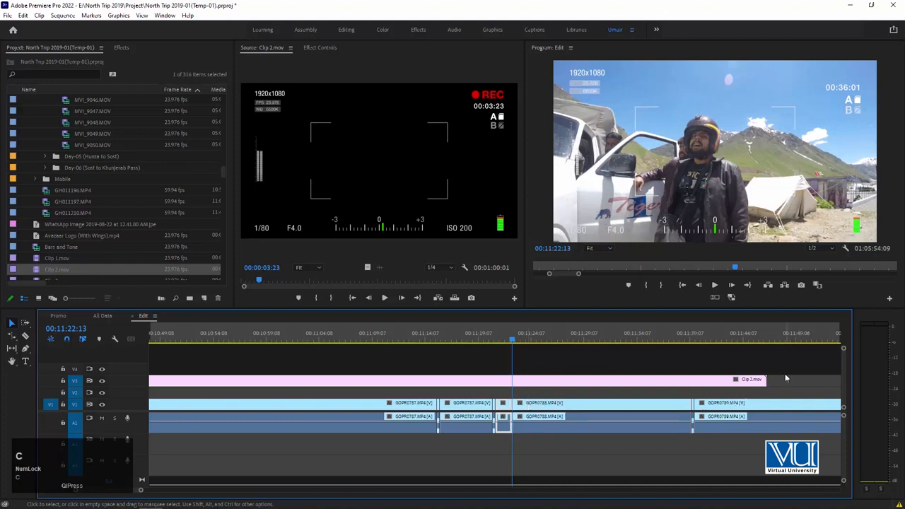
pyautogui.moveTo(764, 379); pyautogui.dragTo(466, 380)
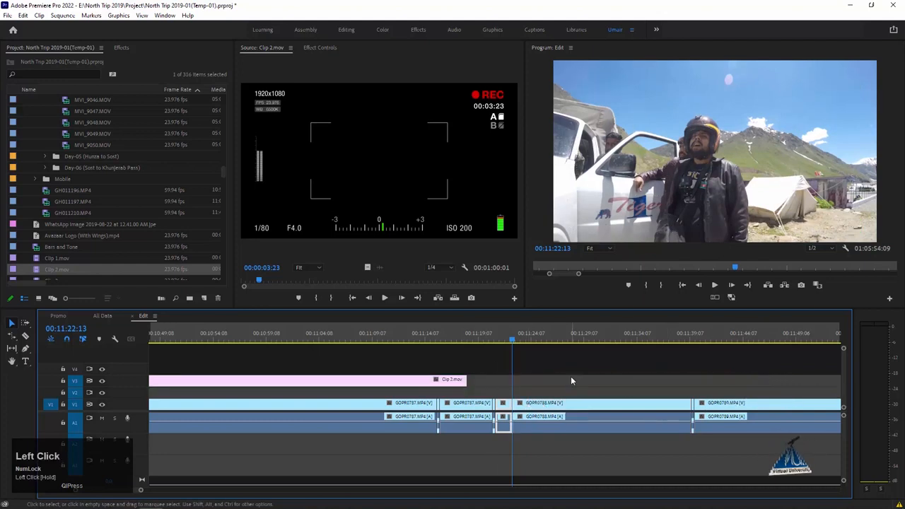
# - Cut GOPR0788.MP4 again at 00:11:22:14 to isolate a one-frame segment, and save the project
pyautogui.press('=')
pyautogui.press('=')
pyautogui.press('=')
pyautogui.press('=')
pyautogui.press('=')
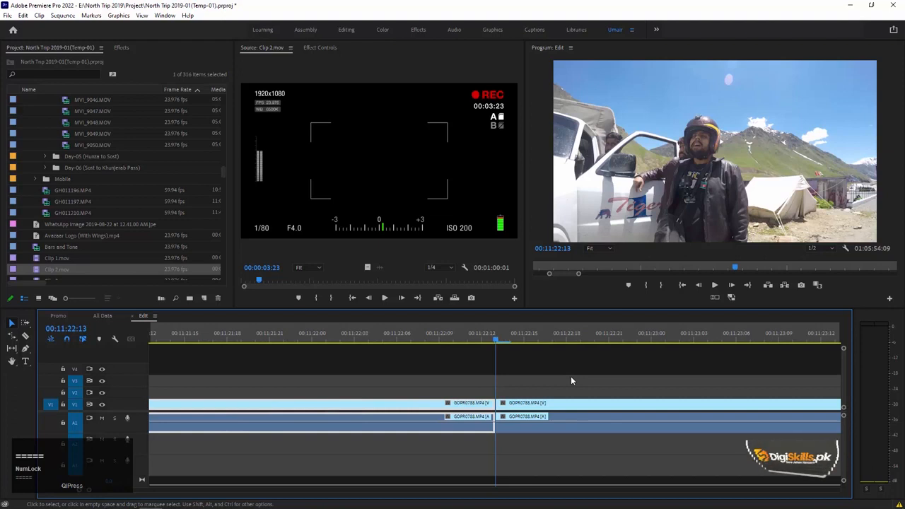
pyautogui.press('Right')
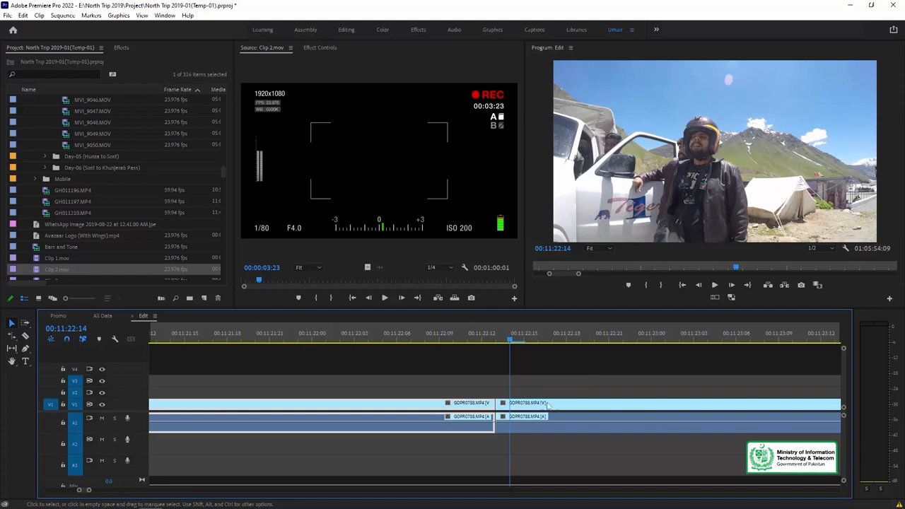
pyautogui.hotkey('ctrl', 'k')
pyautogui.hotkey('ctrl', 's')
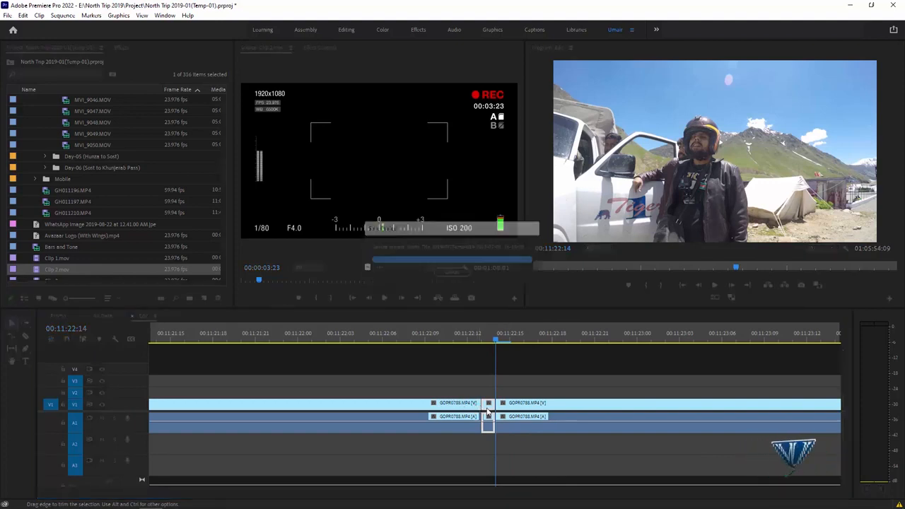
# - Apply a frame hold on the In Point to the one-frame GOPR0788.MP4 segment
pyautogui.click(484, 345)
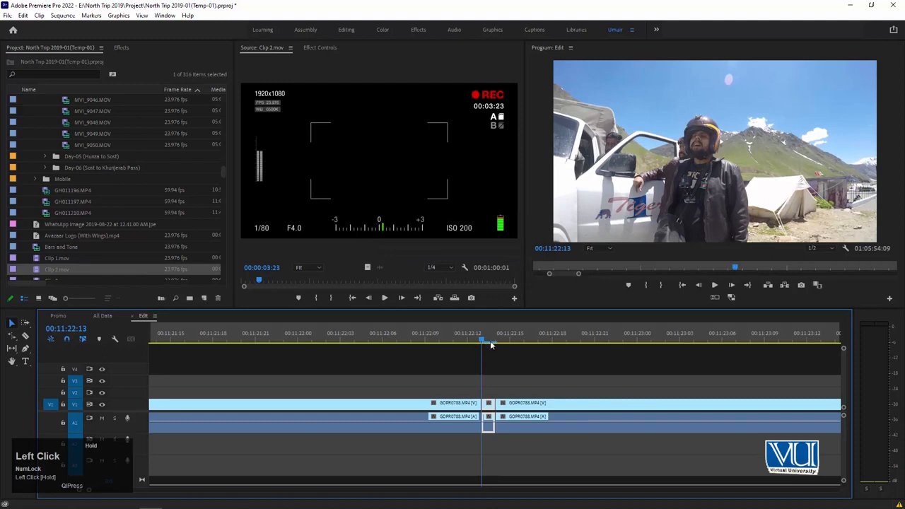
pyautogui.press('Right')
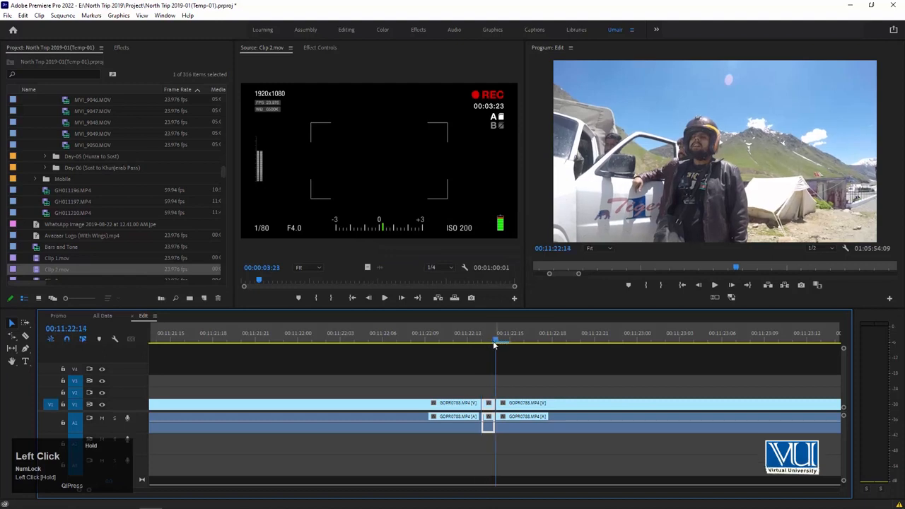
pyautogui.rightClick(486, 412)
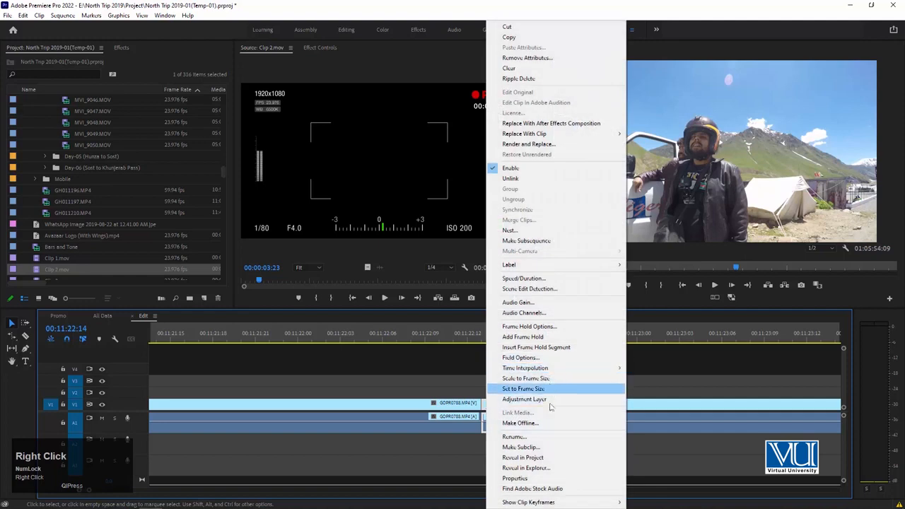
pyautogui.click(551, 327)
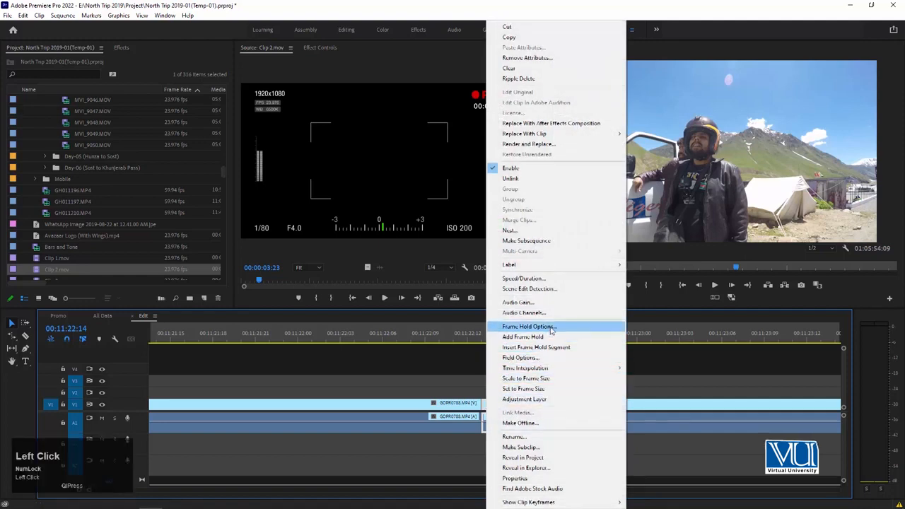
pyautogui.click(443, 252)
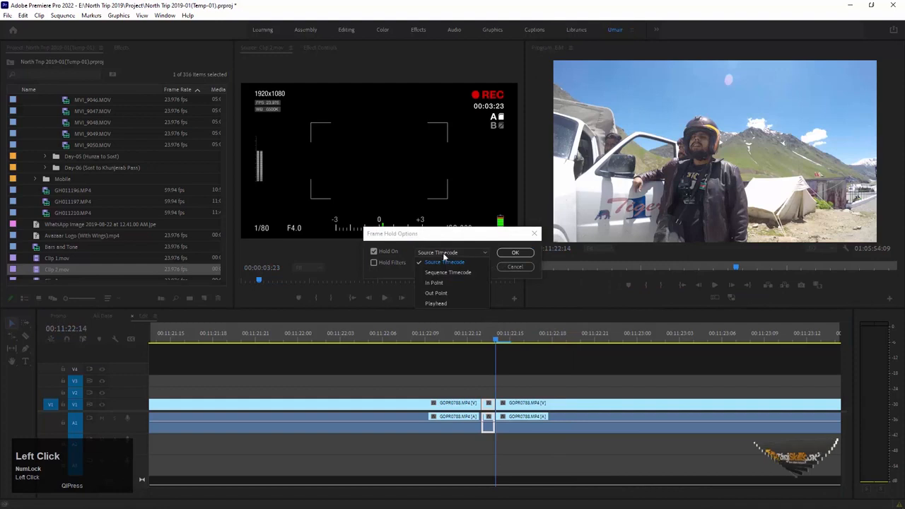
pyautogui.click(438, 284)
pyautogui.click(515, 253)
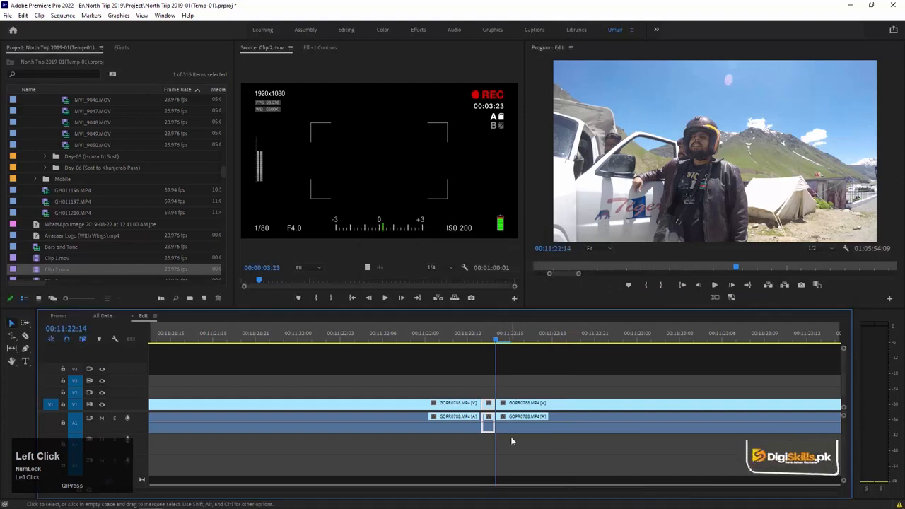
# - Shift the clips after the frozen frame later and extend the frozen segment to about 00:11:25:10
pyautogui.press('Left')
pyautogui.press('-')
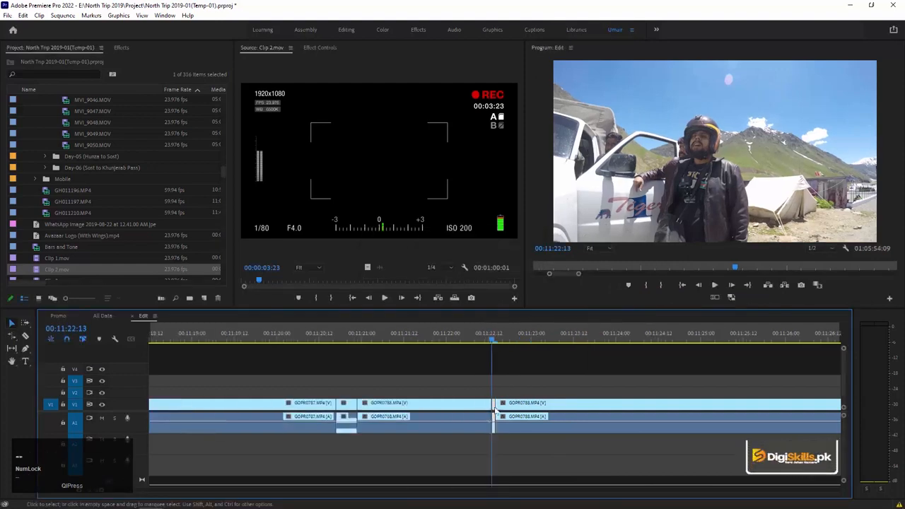
pyautogui.click(520, 409)
pyautogui.press('a')
pyautogui.moveTo(501, 404); pyautogui.dragTo(731, 404)
pyautogui.press('v')
pyautogui.moveTo(499, 402); pyautogui.dragTo(705, 394)
# - Play across the cut into the frozen GOPR0788.MP4 segment, stopping at 00:11:24:00
pyautogui.press('space')
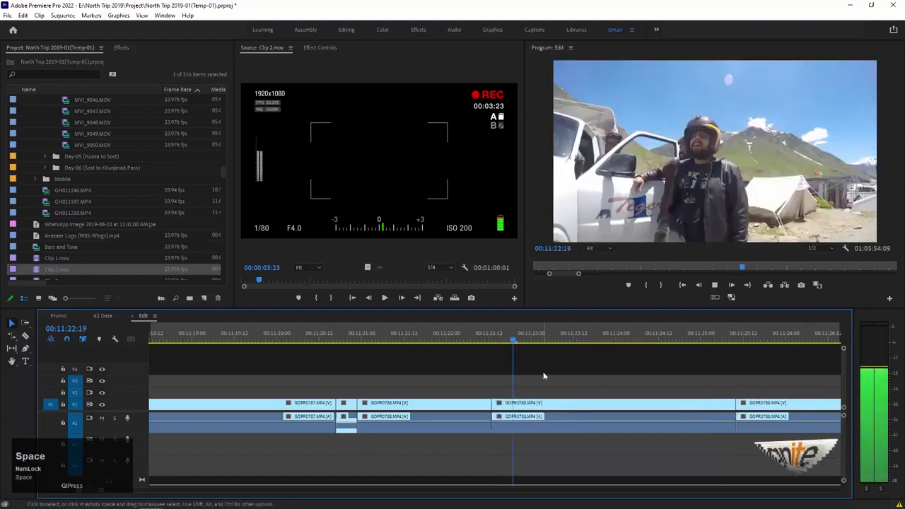
pyautogui.click(463, 337)
pyautogui.moveTo(503, 410); pyautogui.dragTo(534, 427)
pyautogui.hotkey('ctrl', 'z')
pyautogui.press('space')
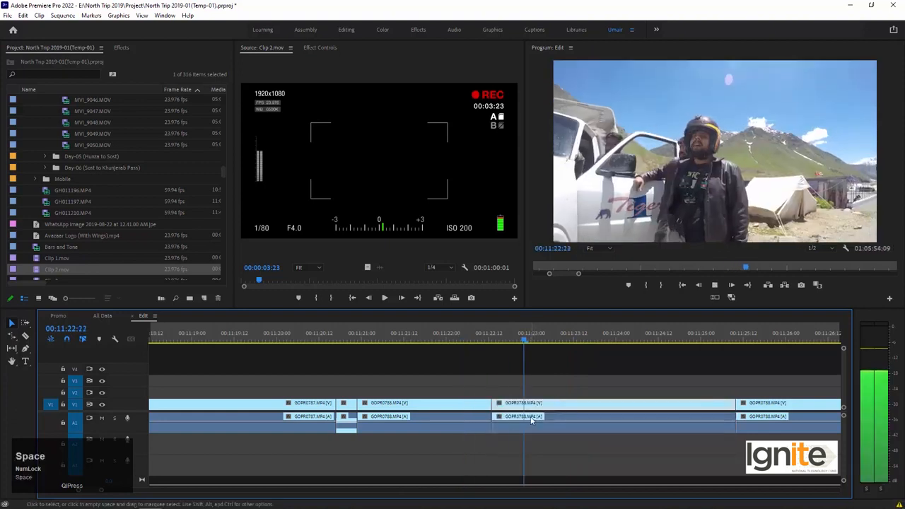
pyautogui.press('space')
# - Move the following GOPR0788.MP4 clip later and extend the frozen segment to meet it at about 00:11:31
pyautogui.press('-')
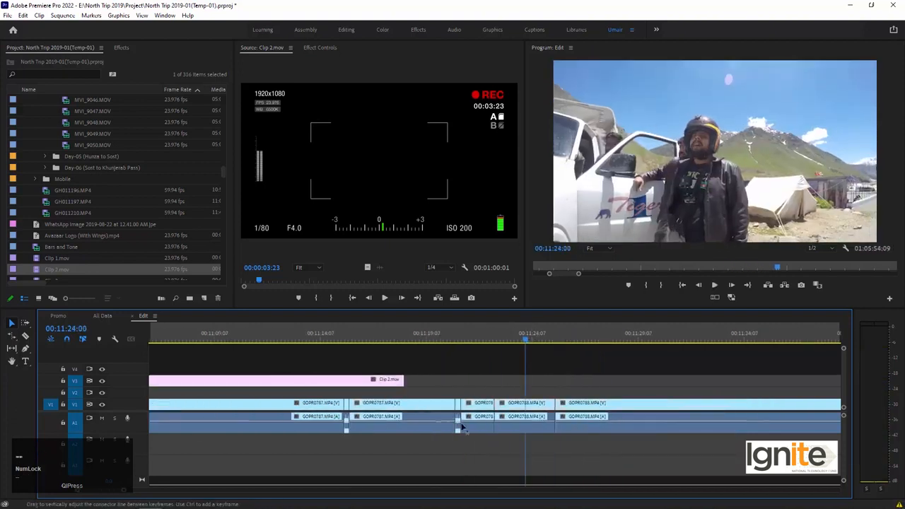
pyautogui.moveTo(560, 403); pyautogui.dragTo(682, 404)
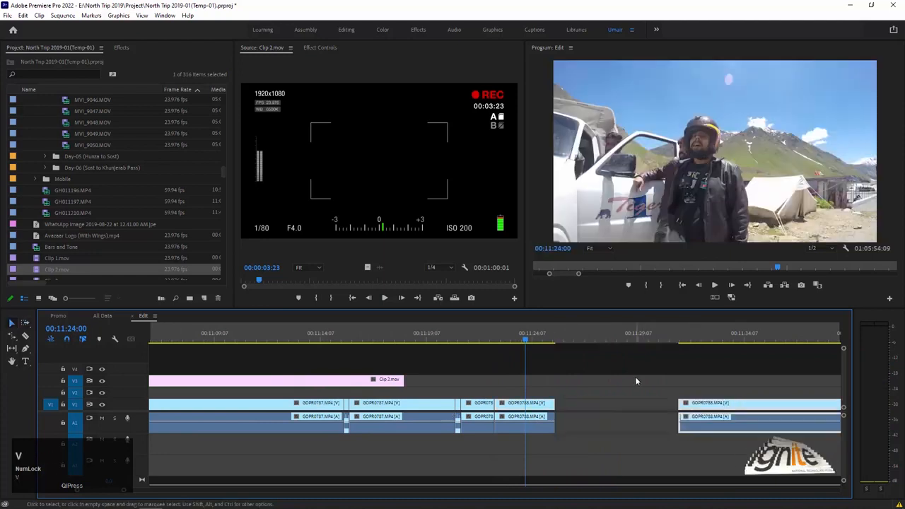
pyautogui.click(566, 408)
pyautogui.moveTo(554, 405); pyautogui.dragTo(678, 407)
pyautogui.click(617, 462)
# - Disable only the audio portion of the frozen GOPR0788.MP4 segment on track A1
pyautogui.keyDown('alt'); pyautogui.click(544, 428); pyautogui.keyUp('alt')
pyautogui.hotkey('shift', 'e')
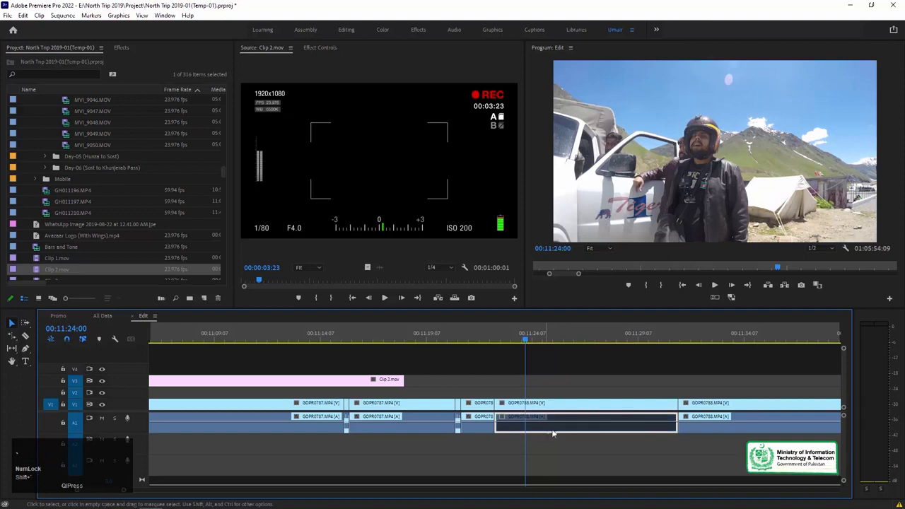
pyautogui.keyDown('alt'); pyautogui.click(555, 432); pyautogui.keyUp('alt')
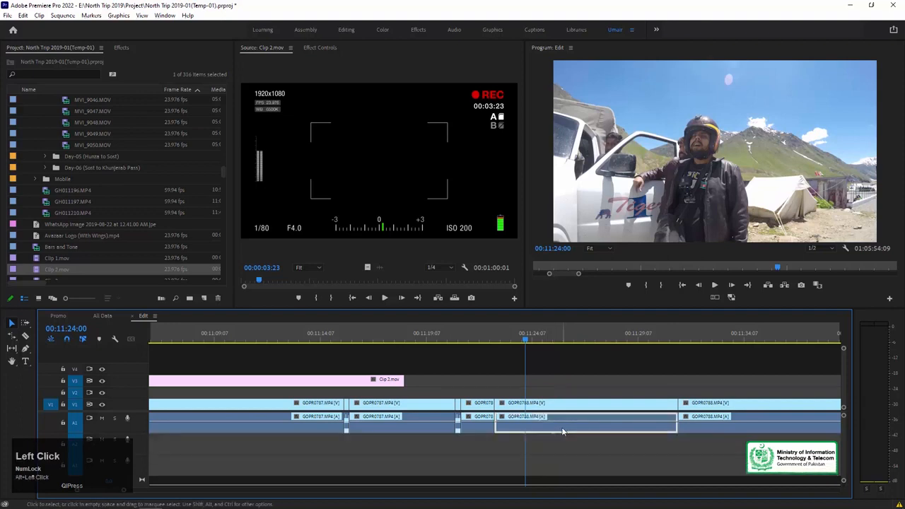
pyautogui.rightClick(530, 433)
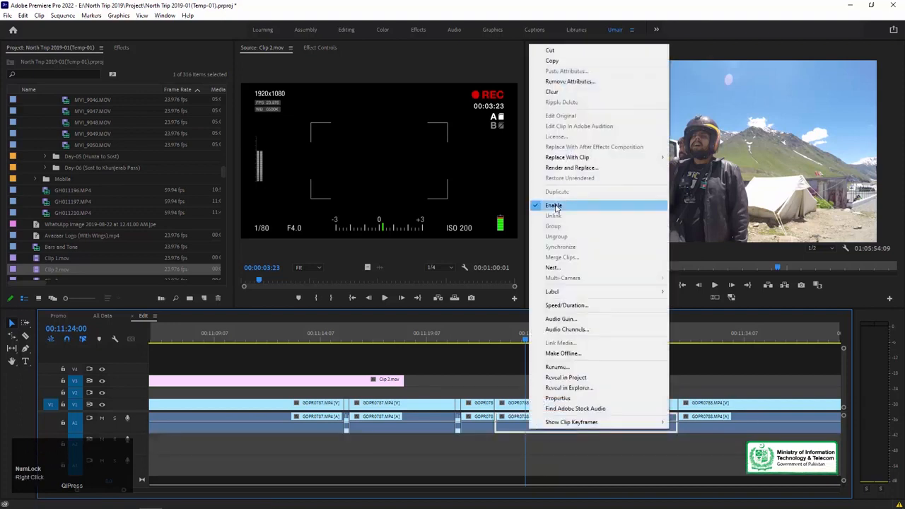
pyautogui.click(554, 205)
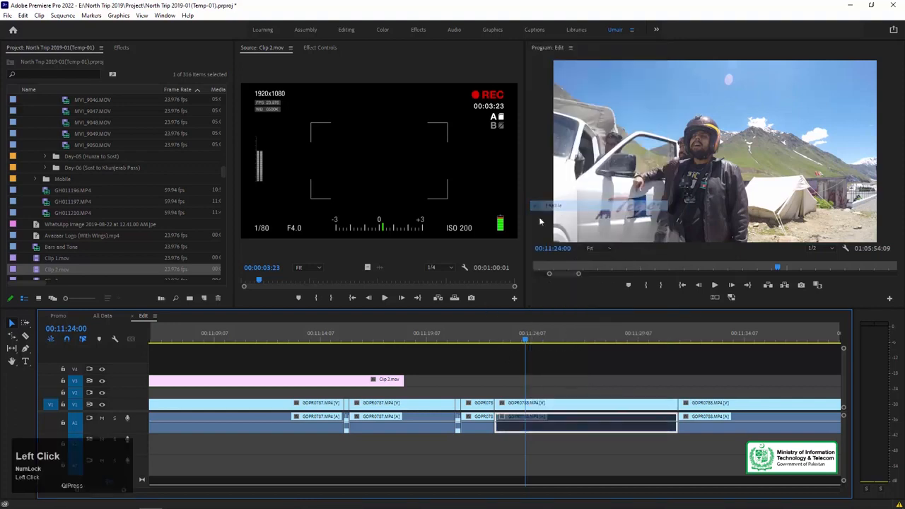
# - Play across the cut into the frozen segment with its audio disabled, stopping at 00:11:24:19
pyautogui.moveTo(496, 341); pyautogui.dragTo(475, 352)
pyautogui.press('space')
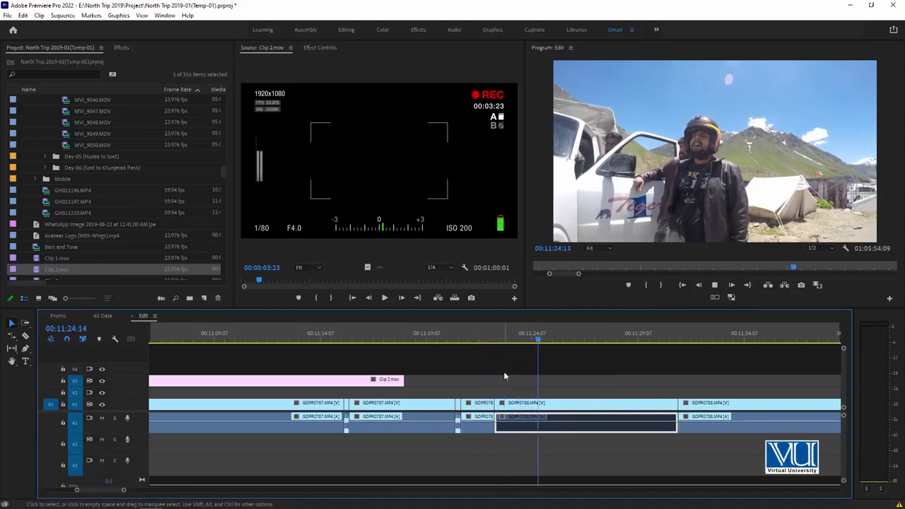
pyautogui.press('space')
# - Turn on Position and Scale keyframing at the start of the frozen GOPR0788.MP4 video segment
pyautogui.click(512, 407)
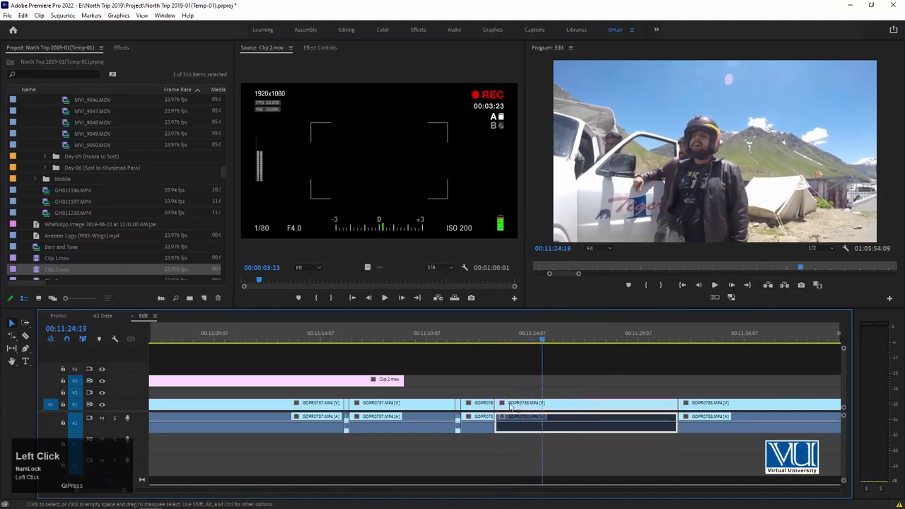
pyautogui.press('Up')
pyautogui.click(320, 48)
pyautogui.click(257, 105)
pyautogui.click(257, 95)
# - Keyframe the frozen clip's Scale to 163 at 00:11:23:11, then reset it to 100 with a Position keyframe at about 00:11:24:03
pyautogui.press('space')
pyautogui.press('space')
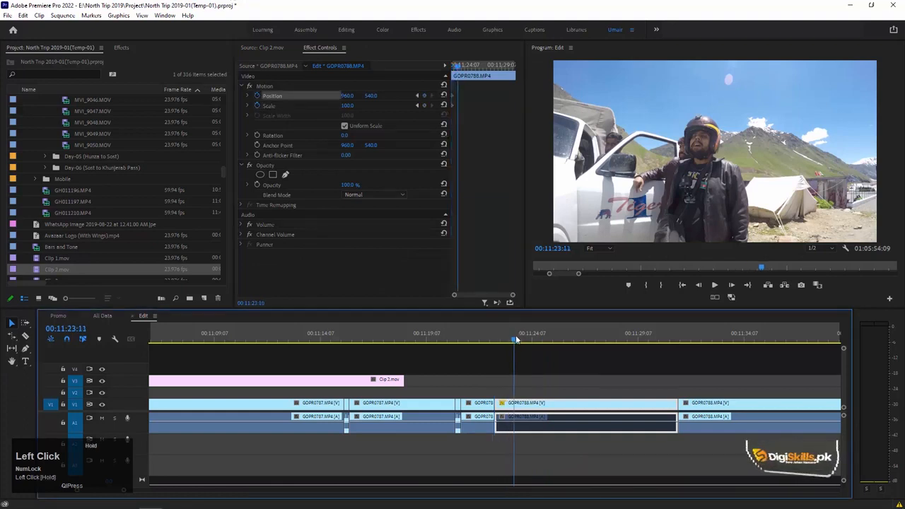
pyautogui.moveTo(347, 105); pyautogui.dragTo(351, 107)
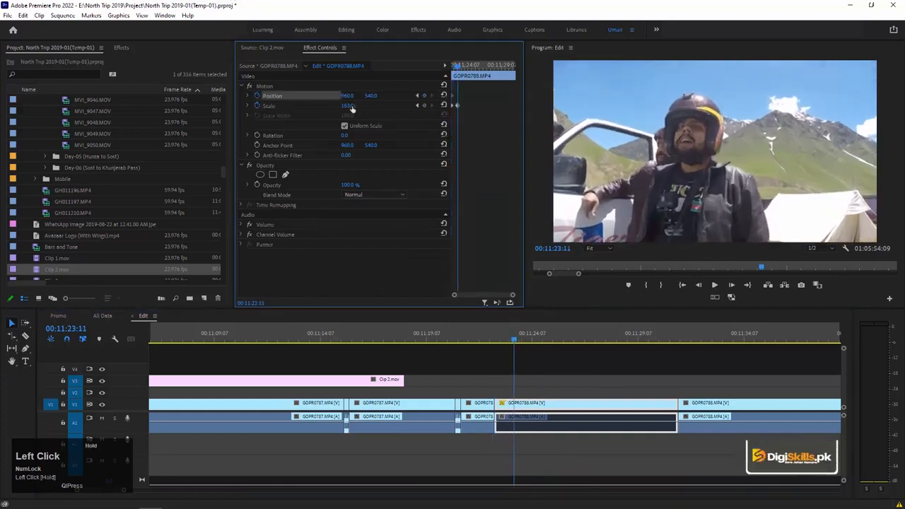
pyautogui.moveTo(512, 332); pyautogui.dragTo(532, 327)
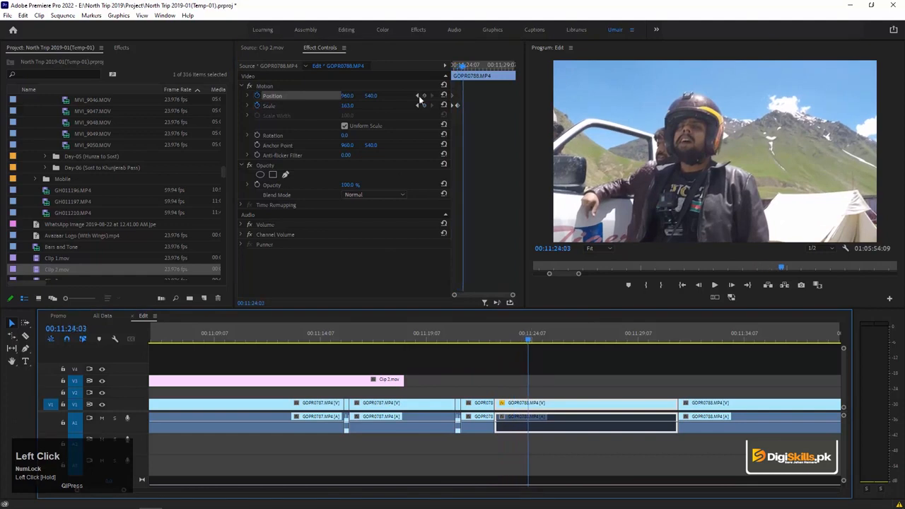
pyautogui.click(443, 105)
# - Play the freeze-frame zoom from before its cut, stopping at 00:11:26:18
pyautogui.press('Home')
pyautogui.press('space')
pyautogui.press('space')
pyautogui.click(473, 338)
pyautogui.press('space')
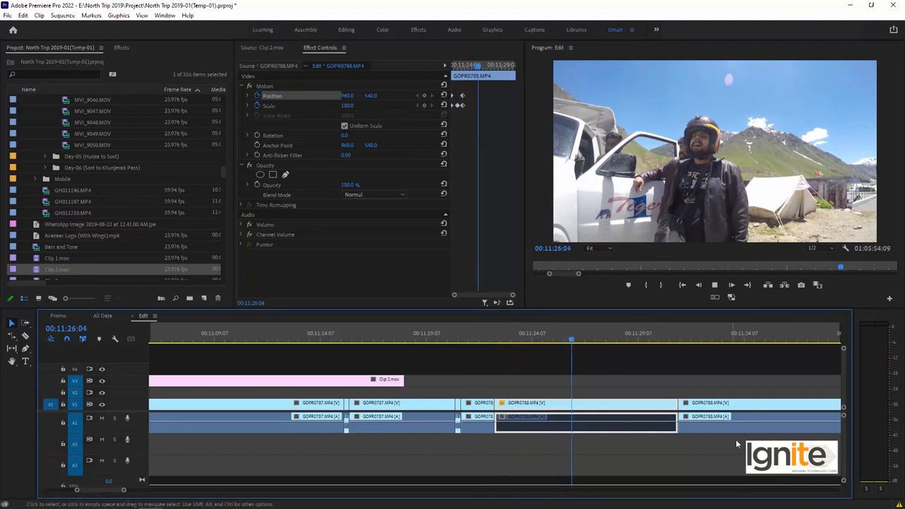
pyautogui.press('space')
# - Split the frozen segment at 00:11:26:18, delete the part after the cut and close the gap
pyautogui.click(537, 422)
pyautogui.click(631, 422)
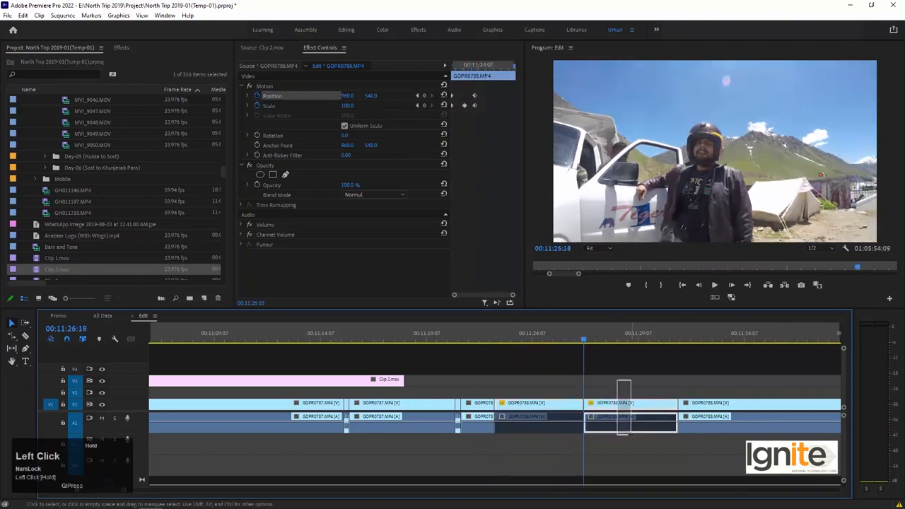
pyautogui.press('Delete')
pyautogui.click(622, 406)
pyautogui.press('Delete')
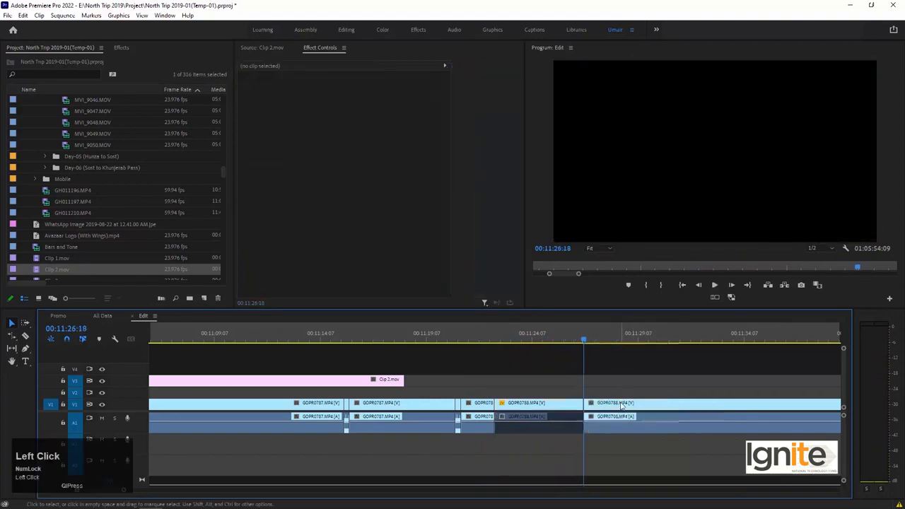
# - Play across the end of the shortened freeze frame, return to 00:11:24:07 and save the project
pyautogui.click(545, 339)
pyautogui.press('space')
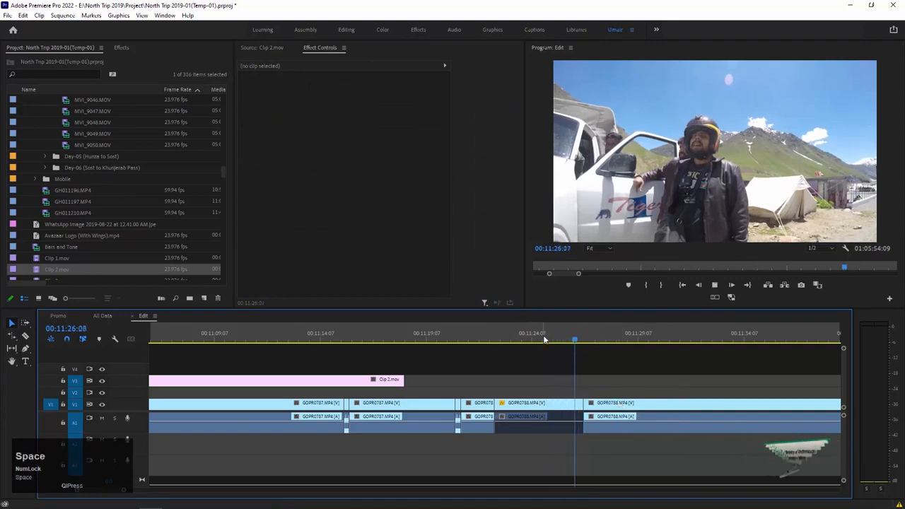
pyautogui.click(553, 288)
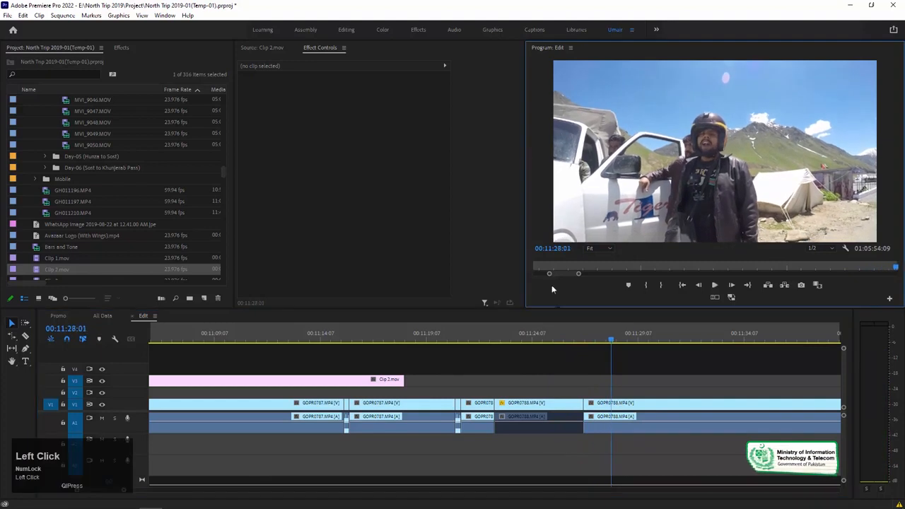
pyautogui.click(534, 331)
pyautogui.hotkey('ctrl', 's')
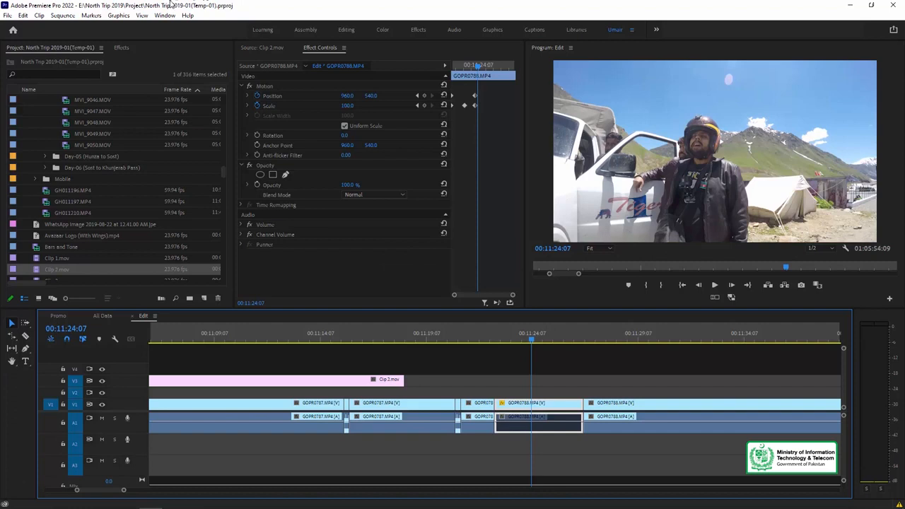
# - In the Color workspace, set the frozen clip's Saturation to 0, Contrast to 71.7, Whites to 100 and Shadows to -81.5
pyautogui.click(382, 30)
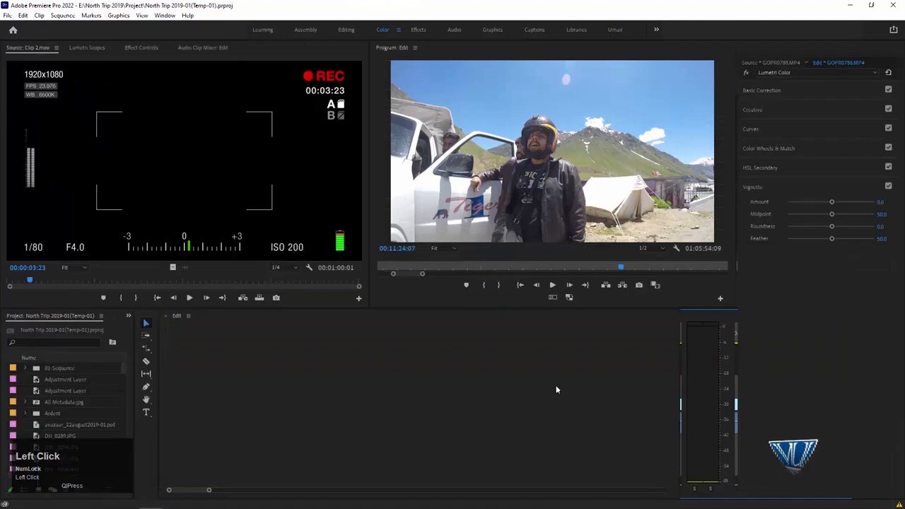
pyautogui.click(360, 349)
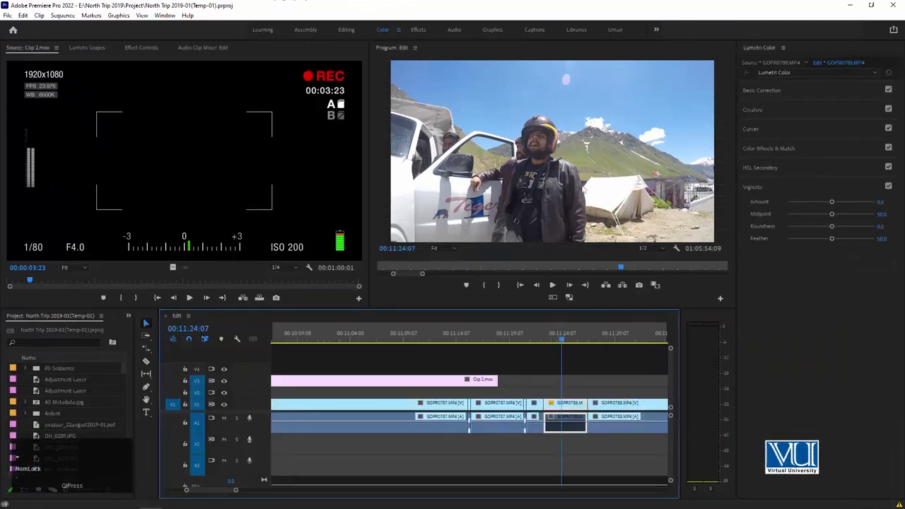
pyautogui.click(785, 90)
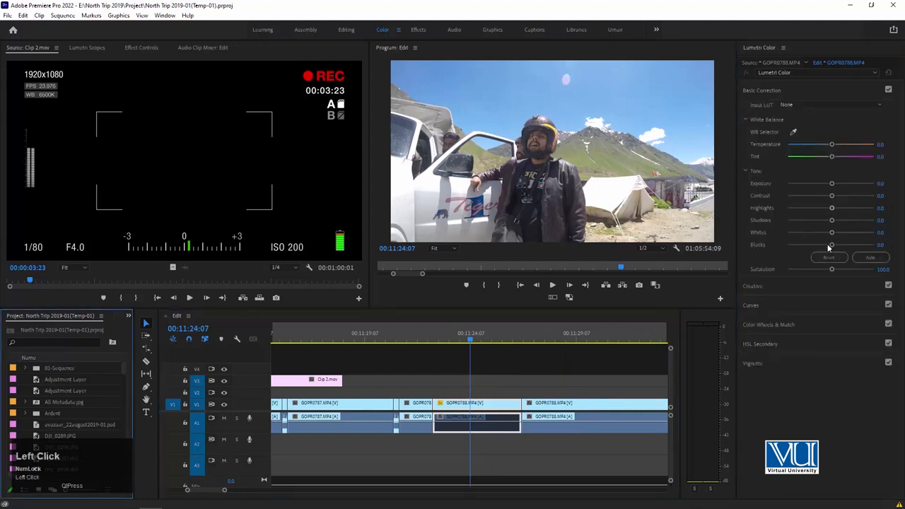
pyautogui.moveTo(828, 268); pyautogui.dragTo(738, 269)
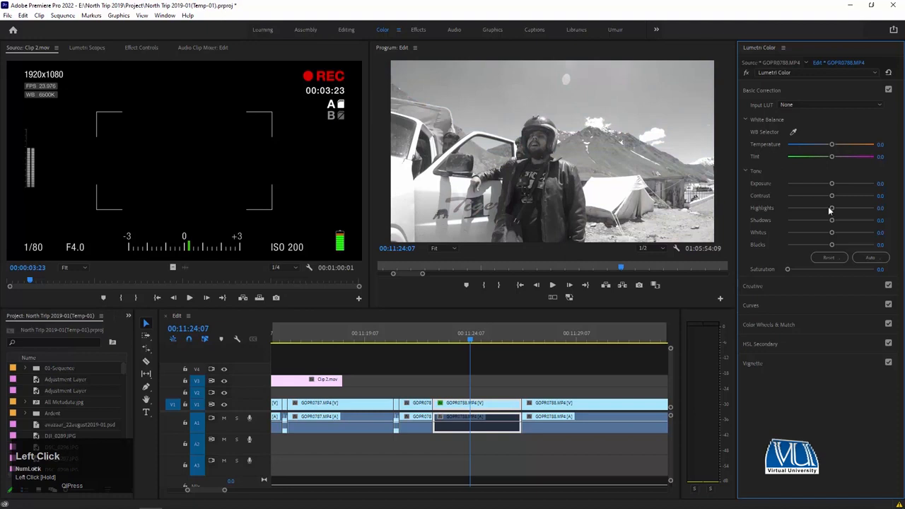
pyautogui.moveTo(831, 196); pyautogui.dragTo(862, 196)
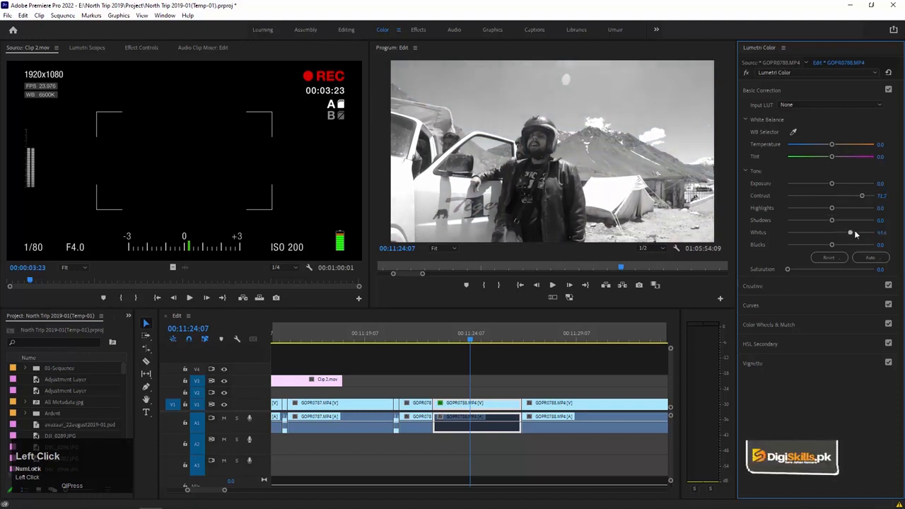
pyautogui.moveTo(854, 234); pyautogui.dragTo(877, 233)
pyautogui.moveTo(808, 222); pyautogui.dragTo(793, 219)
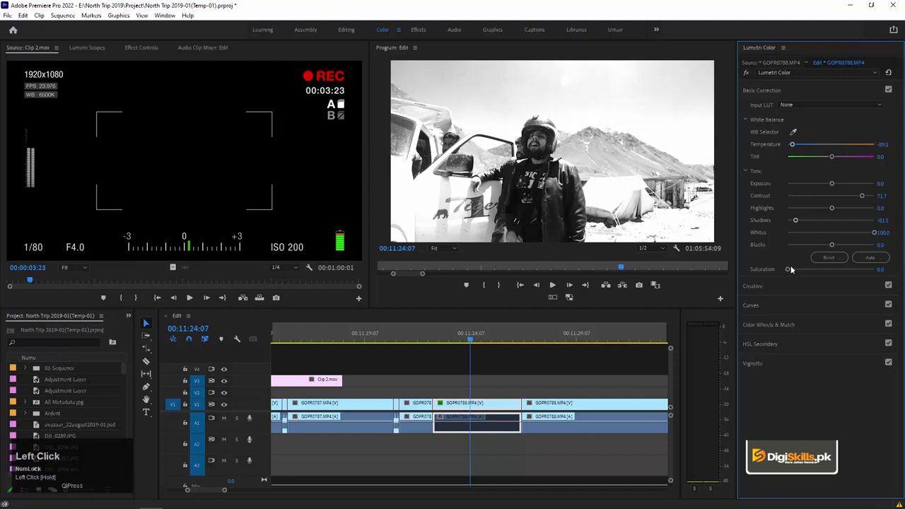
# - Set Temperature to 100, Tint to 29.3 and Saturation to 83.9, and shift midtones and shadows toward green and highlights toward pink
pyautogui.moveTo(812, 152); pyautogui.dragTo(843, 159)
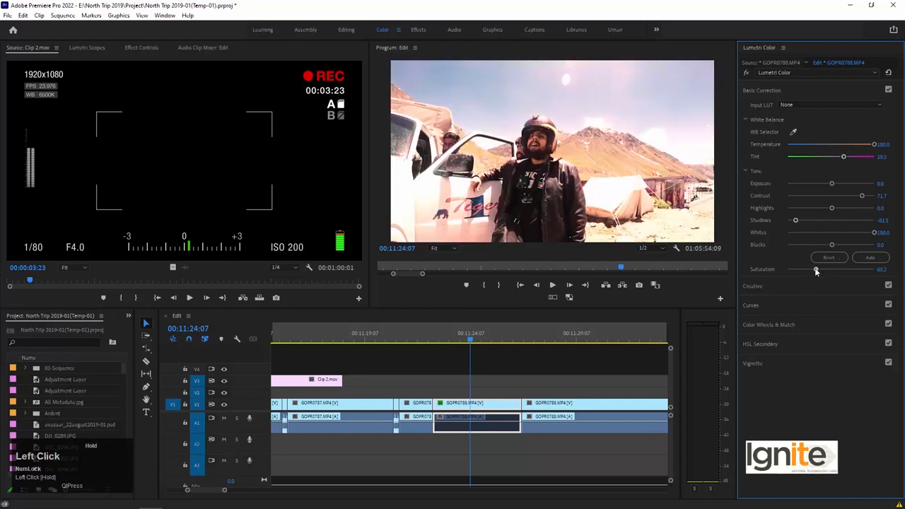
pyautogui.moveTo(829, 269)
pyautogui.mouseDown()
pyautogui.moveTo(781, 276)
pyautogui.moveTo(826, 273)
pyautogui.mouseUp()
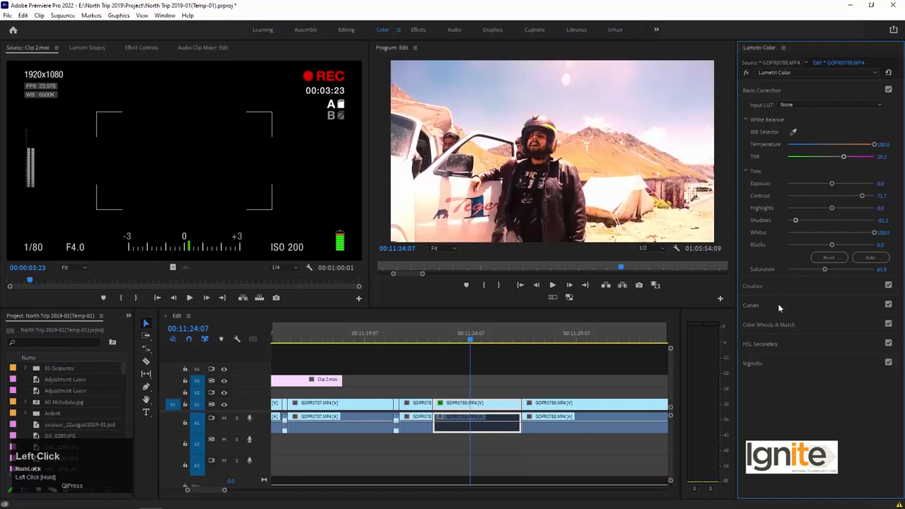
pyautogui.click(810, 325)
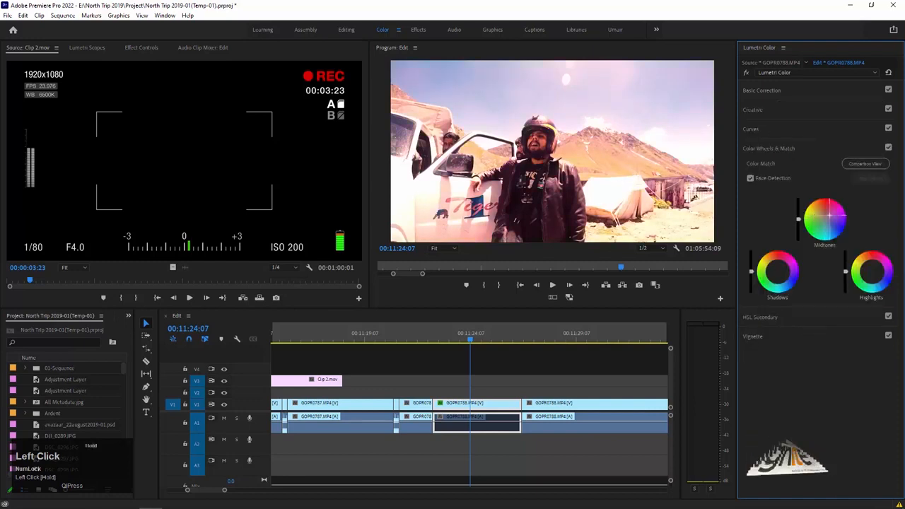
pyautogui.moveTo(829, 216); pyautogui.dragTo(819, 222)
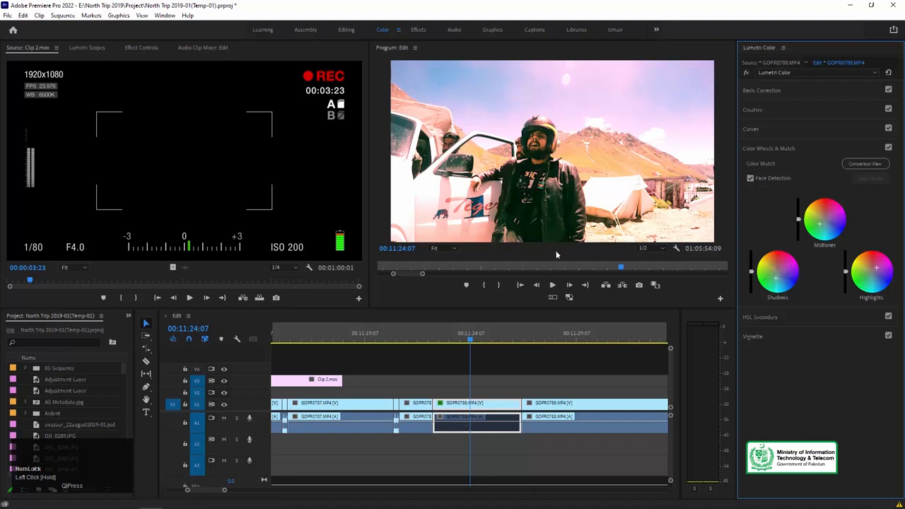
# - Review the color-graded freeze frame from 00:11:20:01, return to its start and restore the custom editing workspace
pyautogui.click(379, 340)
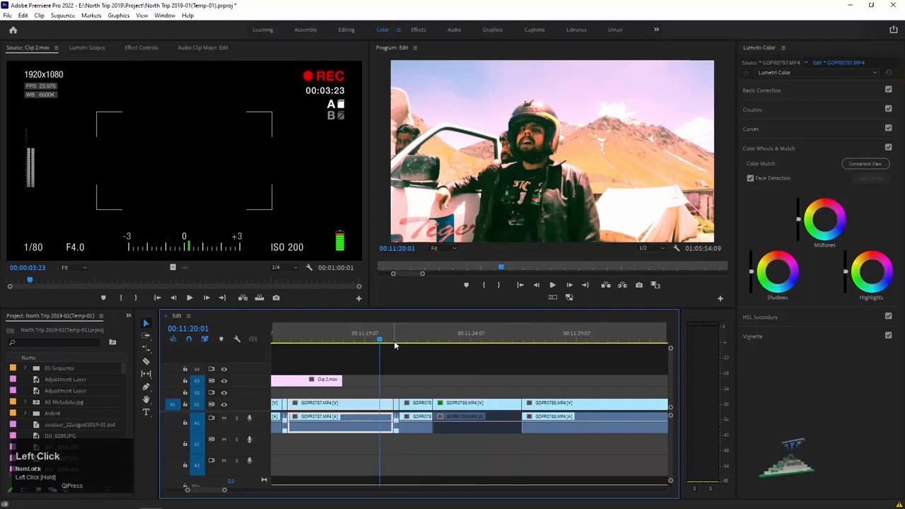
pyautogui.press('space')
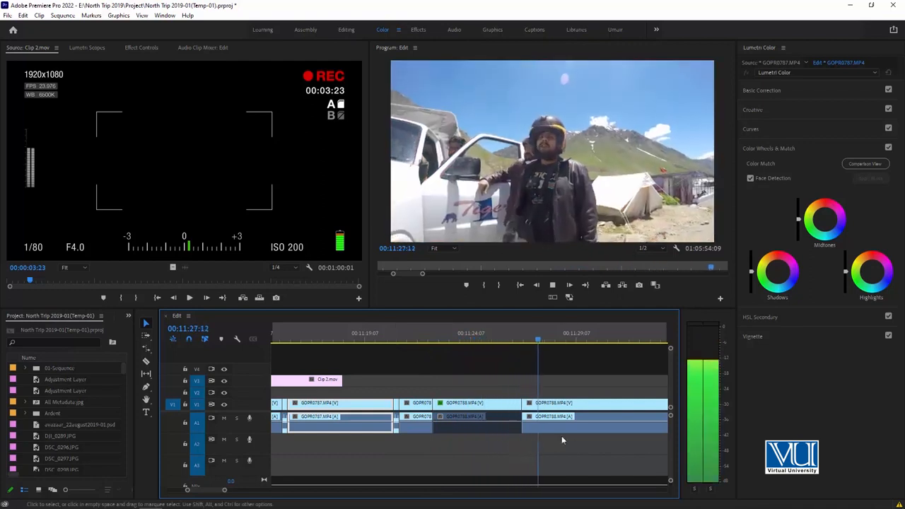
pyautogui.click(439, 339)
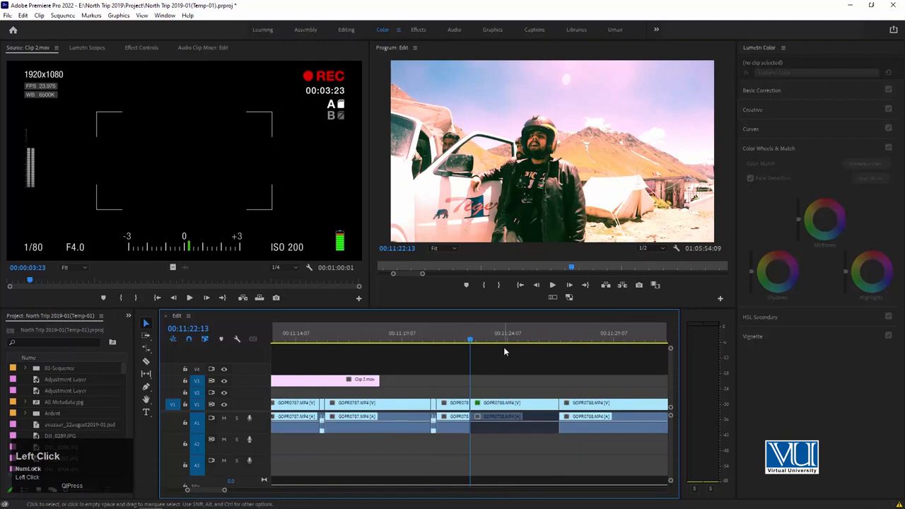
pyautogui.moveTo(475, 333)
pyautogui.mouseDown()
pyautogui.moveTo(463, 336)
pyautogui.moveTo(481, 329)
pyautogui.mouseUp()
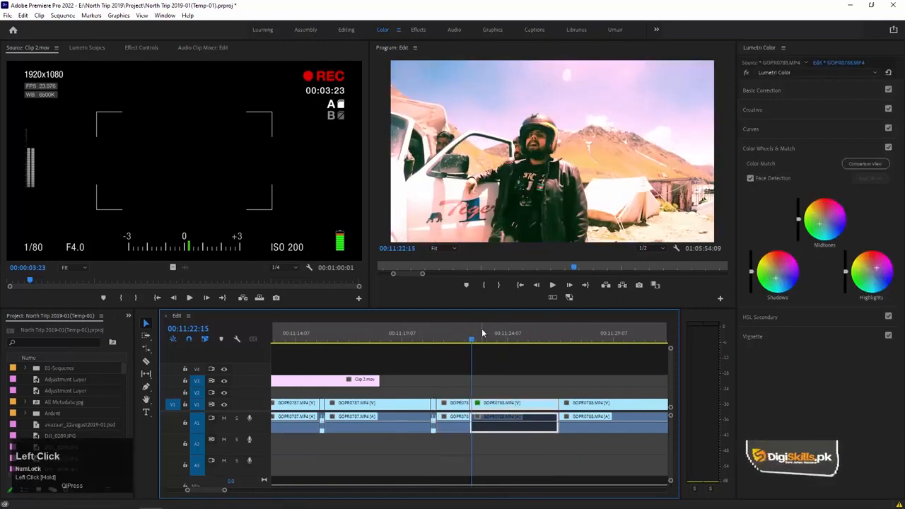
pyautogui.click(614, 30)
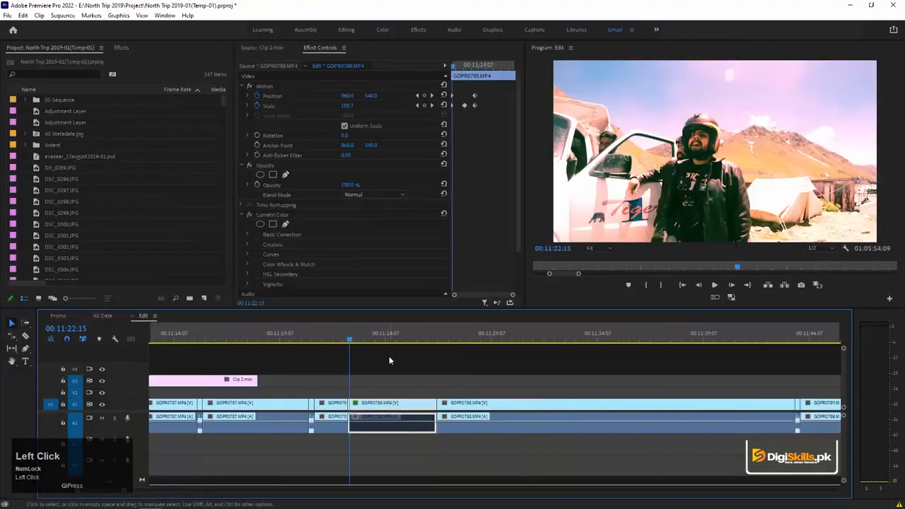
pyautogui.click(389, 361)
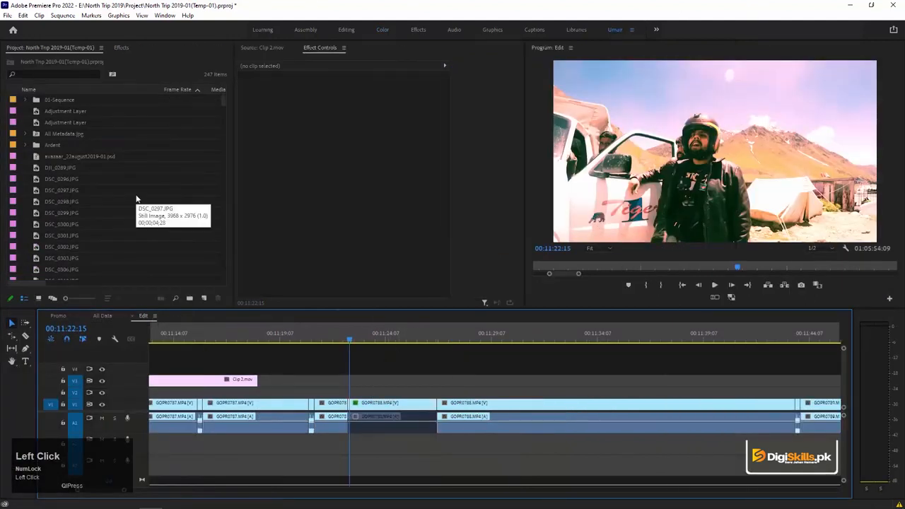
# - Switch to File Explorer and look through the light burn clips and transition folders in the flashes folder
pyautogui.hotkey('alt', 'Tab')
pyautogui.hotkey('alt', 'Tab')
pyautogui.hotkey('alt', 'Tab')
pyautogui.hotkey('alt', 'Tab')
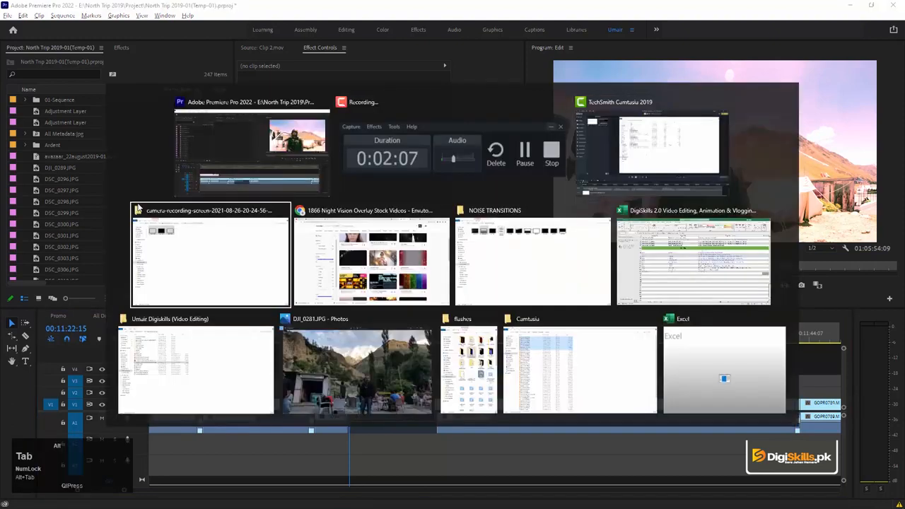
pyautogui.hotkey('alt', 'Up')
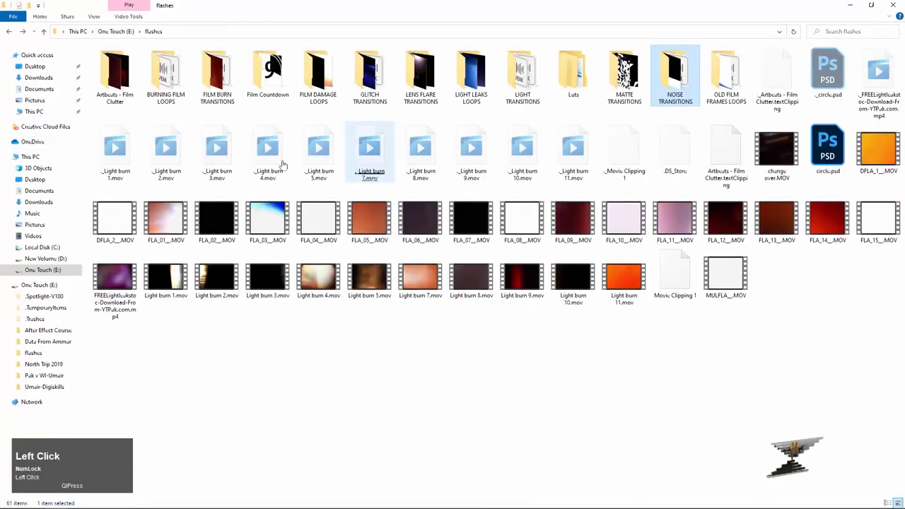
pyautogui.hotkey('alt', 'Up')
pyautogui.doubleClick(385, 78)
pyautogui.click(354, 173)
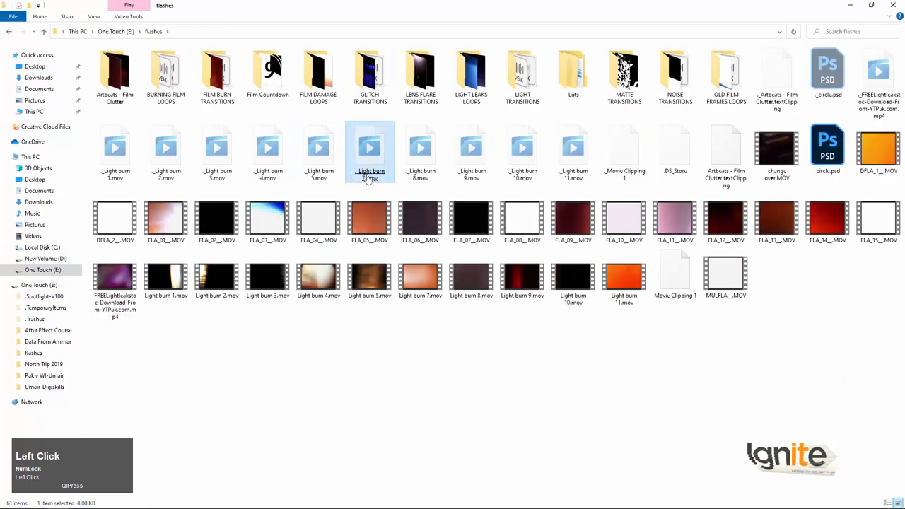
pyautogui.click(515, 175)
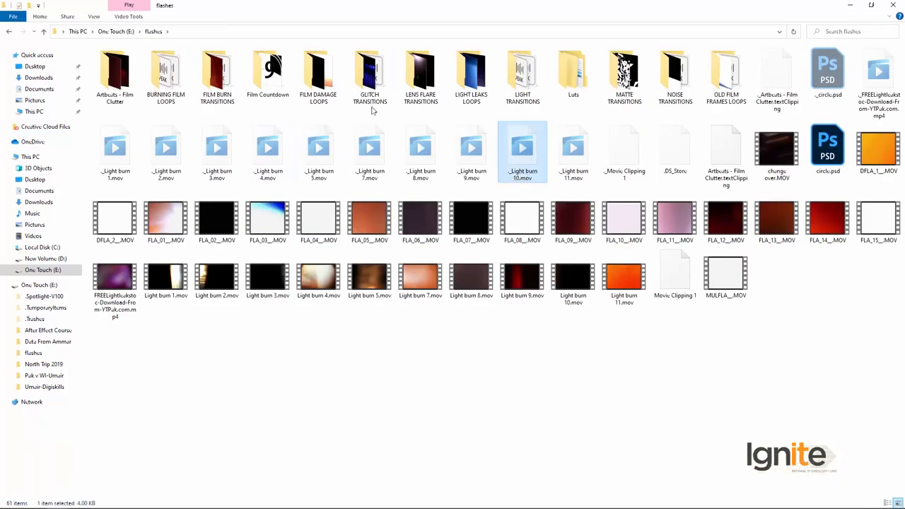
pyautogui.click(470, 156)
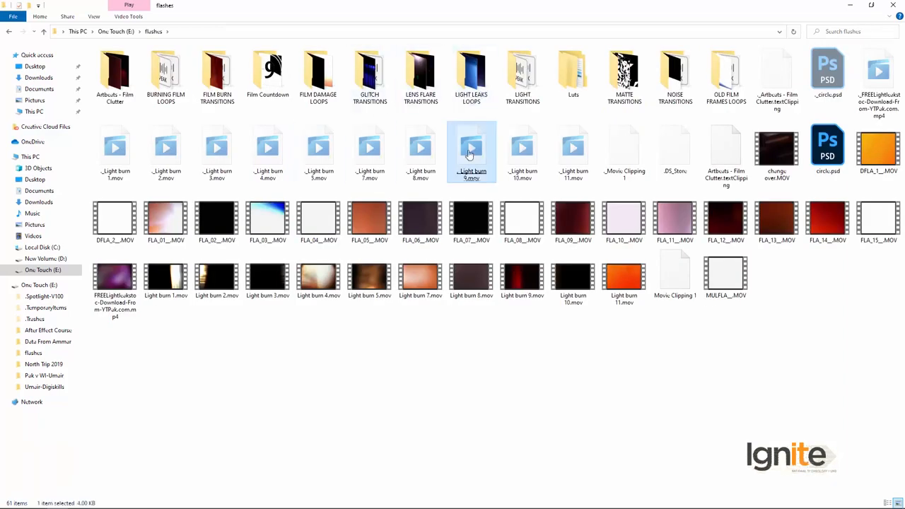
pyautogui.click(336, 136)
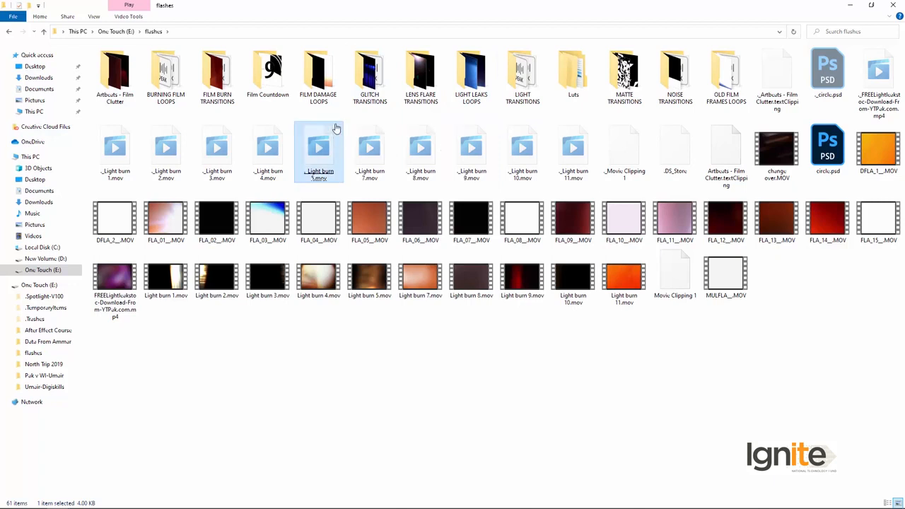
# - Open the FILM BURN TRANSITIONS folder, preview VPP_A41.mov and close the preview
pyautogui.click(223, 69)
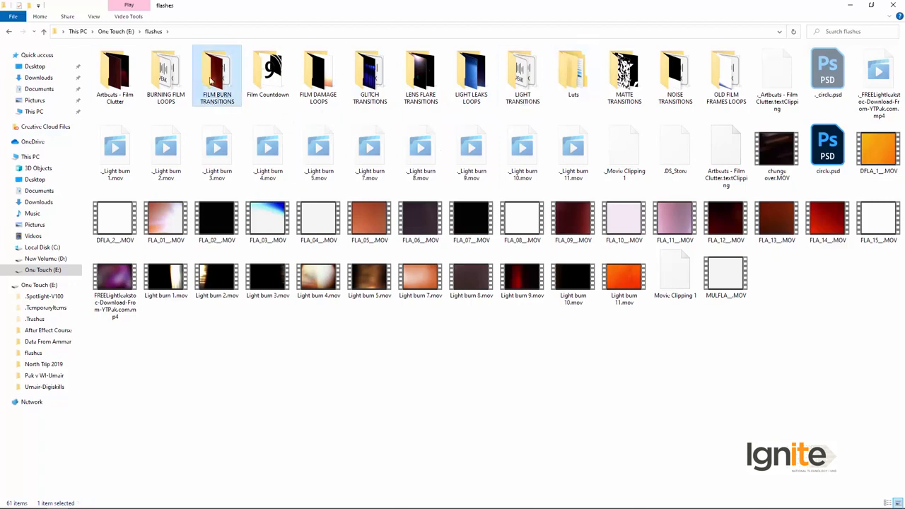
pyautogui.doubleClick(224, 70)
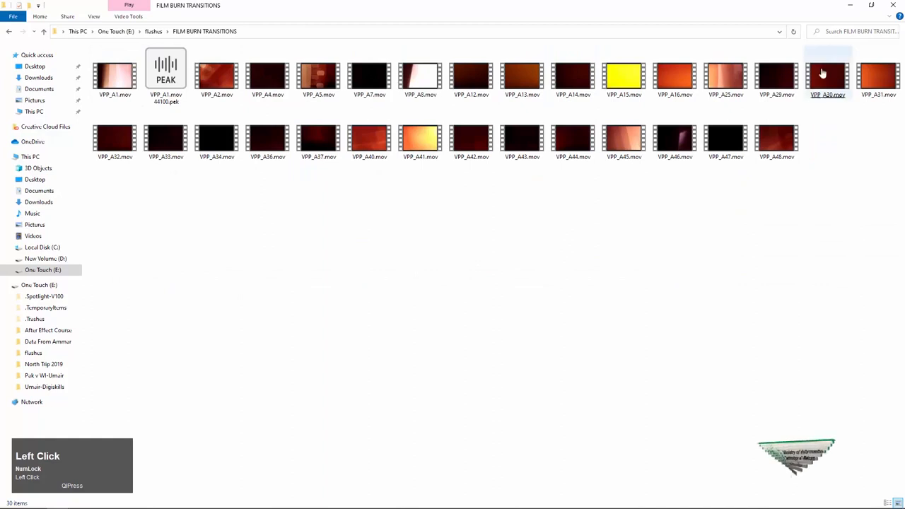
pyautogui.doubleClick(408, 139)
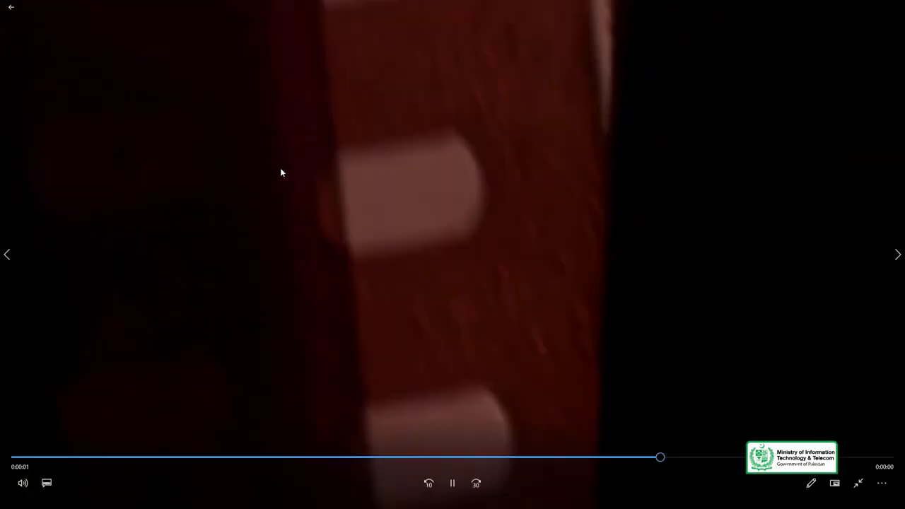
pyautogui.hotkey('alt', 'F4')
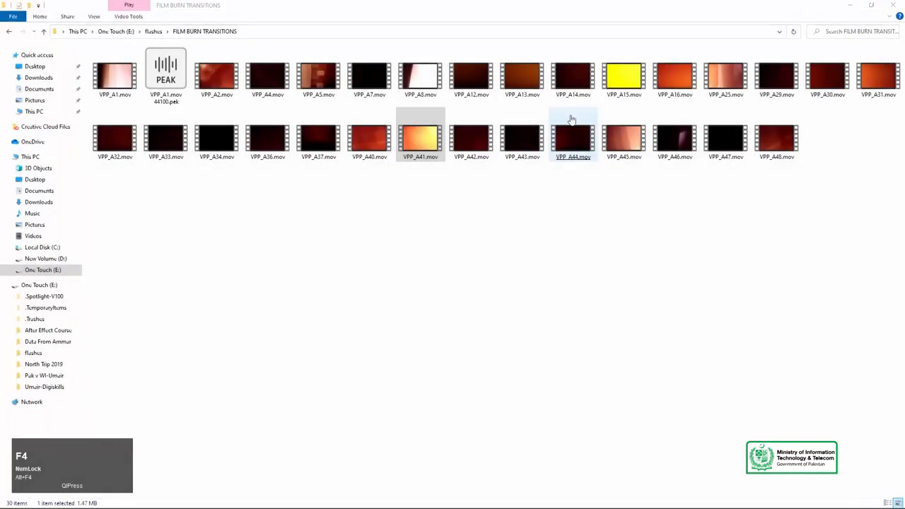
# - Add VPP_A41.mov to track V2 in Premiere Pro over the cut into the freeze frame and set its Blend Mode to Screen
pyautogui.moveTo(426, 146); pyautogui.dragTo(352, 393)
pyautogui.hotkey('alt', 'Tab')
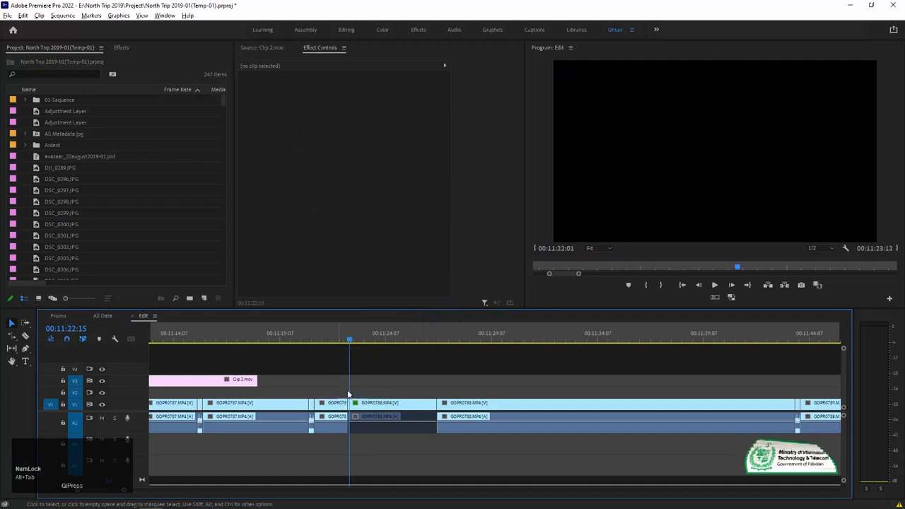
pyautogui.click(351, 393)
pyautogui.press('=')
pyautogui.press('=')
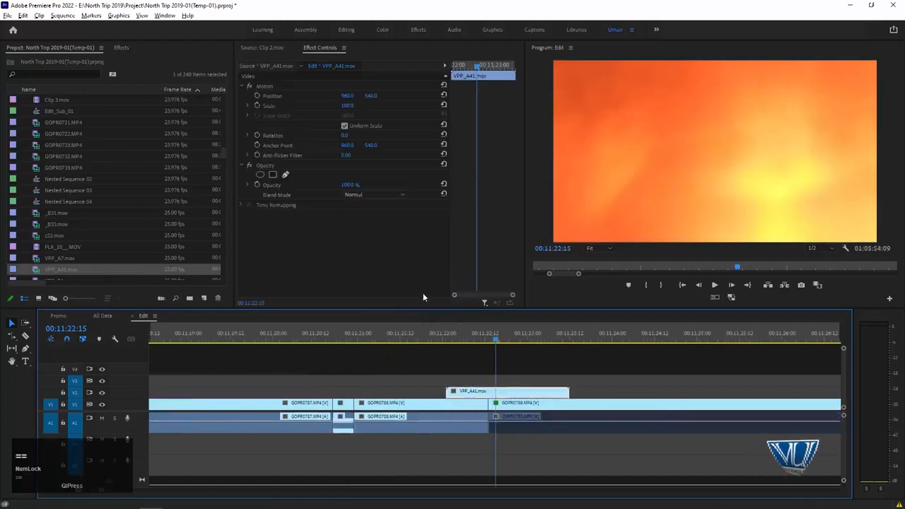
pyautogui.click(366, 197)
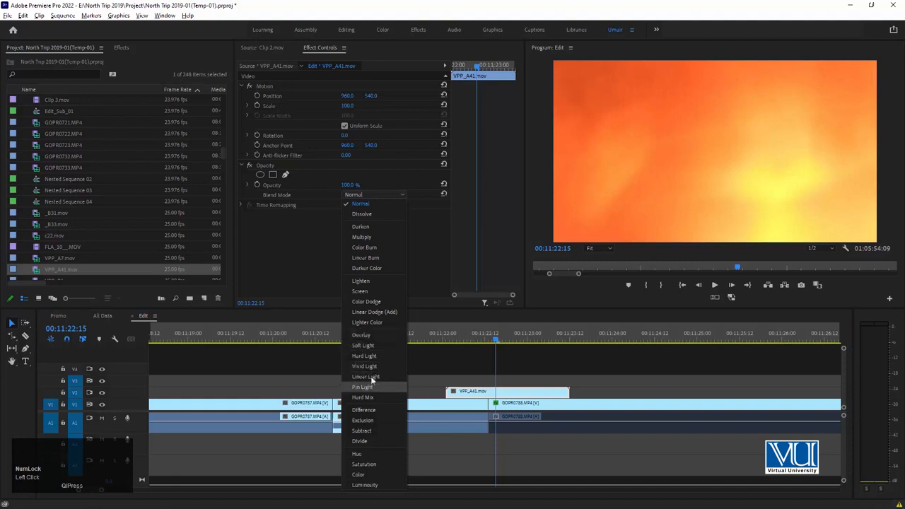
pyautogui.click(360, 291)
# - Shift the VPP_A41.mov overlay to start at 00:11:22:08, just before the freeze frame, and play across the cut
pyautogui.moveTo(496, 334); pyautogui.dragTo(413, 344)
pyautogui.press('space')
pyautogui.moveTo(458, 393); pyautogui.dragTo(483, 394)
pyautogui.press('space')
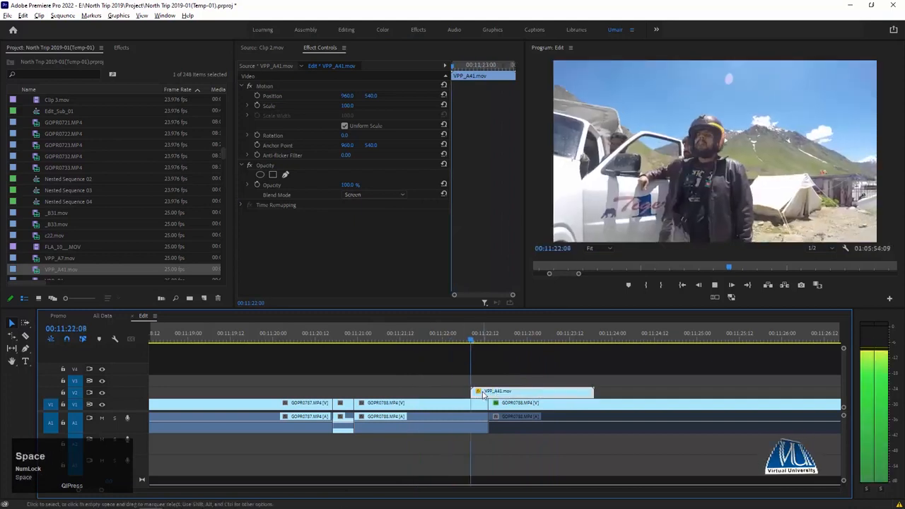
pyautogui.press('space')
# - Try the Soft Light and Vivid Light blend modes on the VPP_A41.mov overlay and play the Vivid Light version
pyautogui.moveTo(494, 335); pyautogui.dragTo(513, 335)
pyautogui.click(390, 194)
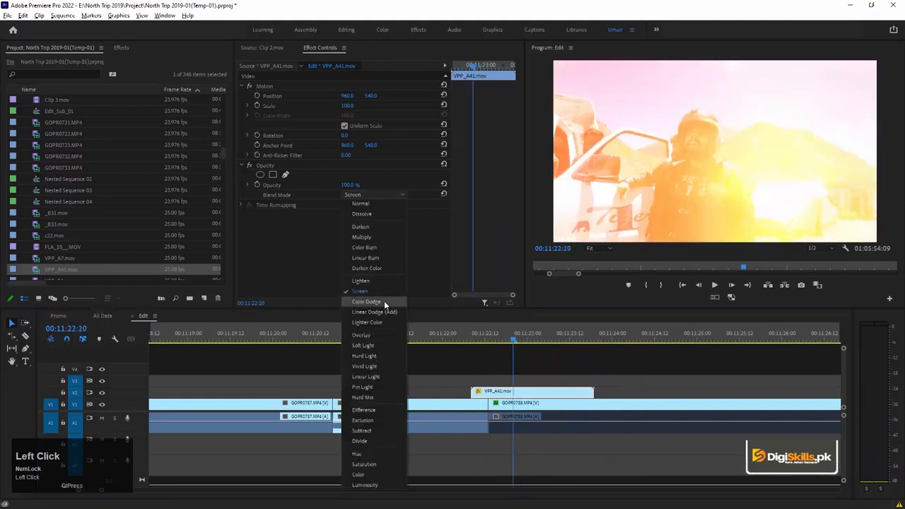
pyautogui.click(379, 342)
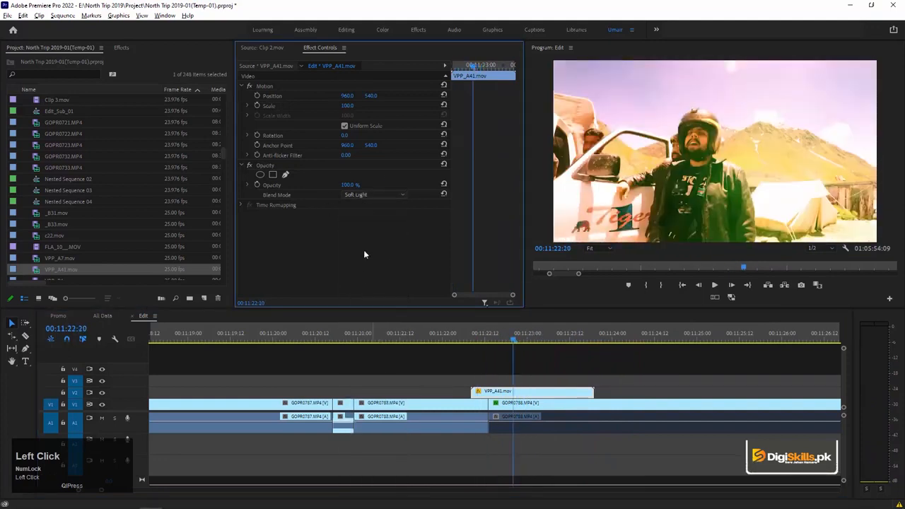
pyautogui.click(388, 195)
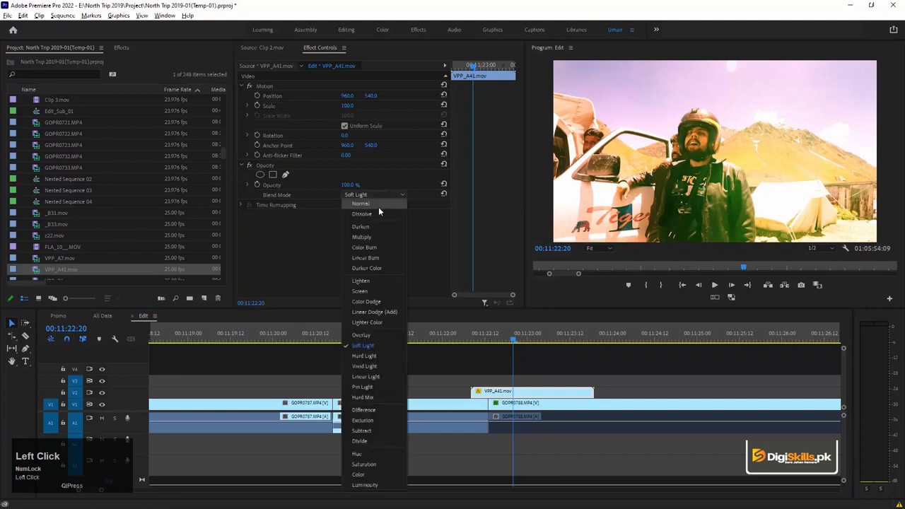
pyautogui.click(374, 366)
pyautogui.click(442, 342)
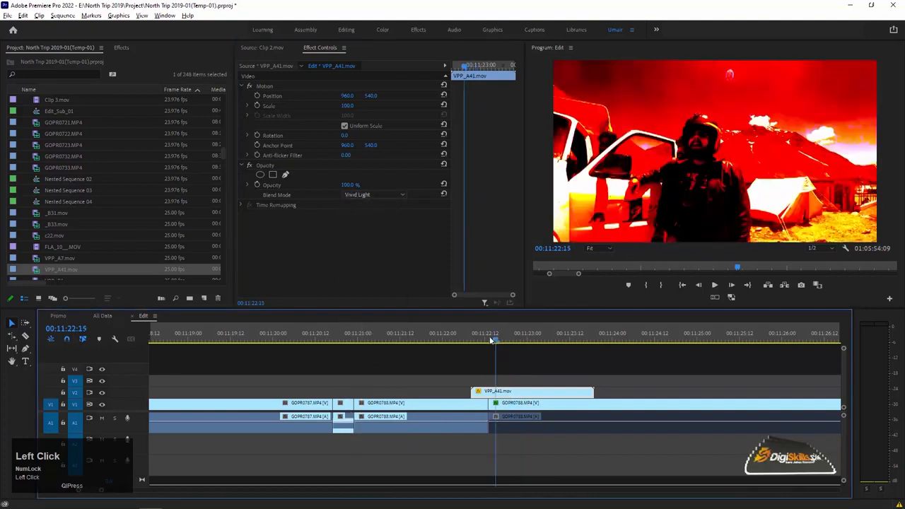
pyautogui.press('space')
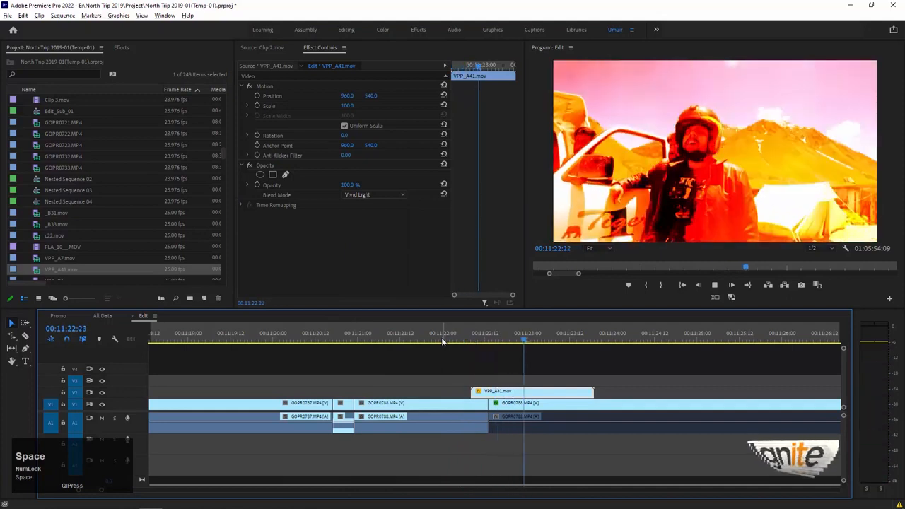
pyautogui.press('space')
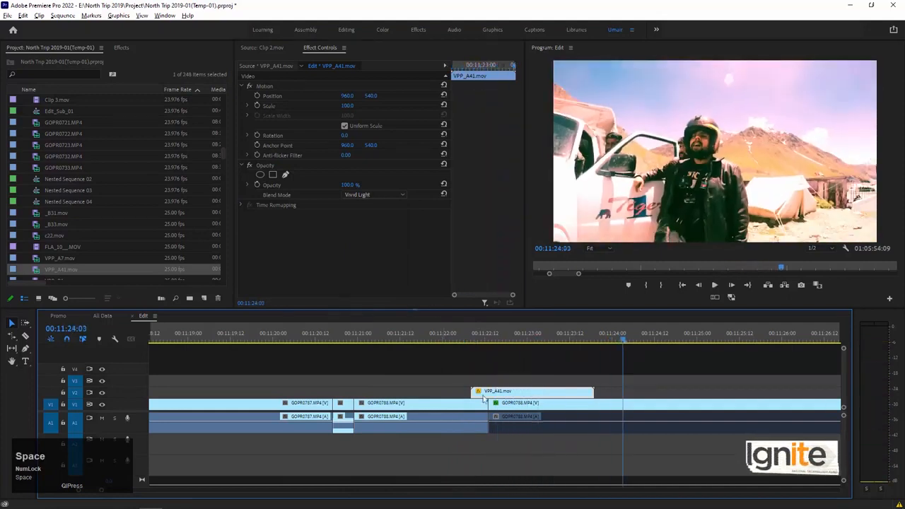
# - Set the VPP_A41.mov overlay's Blend Mode to Linear Light while viewing 00:11:22:17
pyautogui.click(503, 336)
pyautogui.click(375, 195)
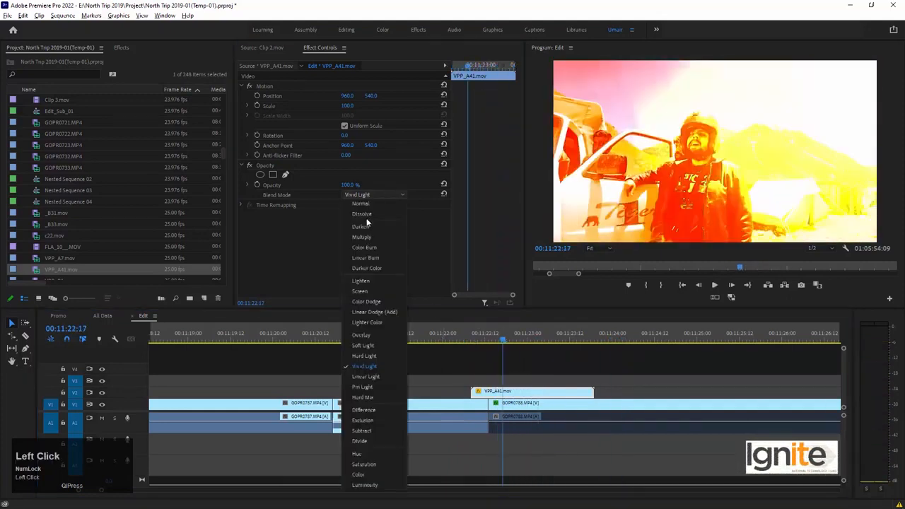
pyautogui.click(382, 373)
# - Trim the end of the VPP_A41.mov overlay to about 00:11:23:05, apply a Cross Dissolve at its start and play it back
pyautogui.moveTo(501, 339); pyautogui.dragTo(545, 338)
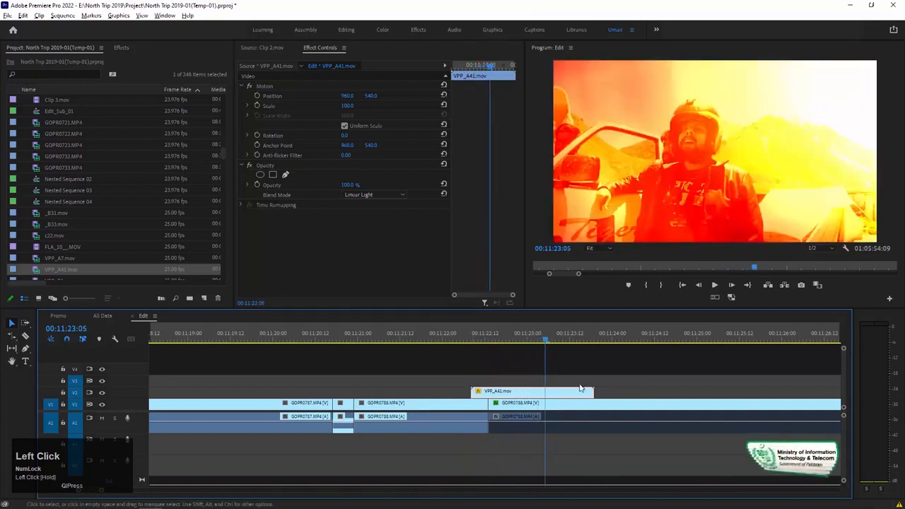
pyautogui.moveTo(593, 390); pyautogui.dragTo(545, 392)
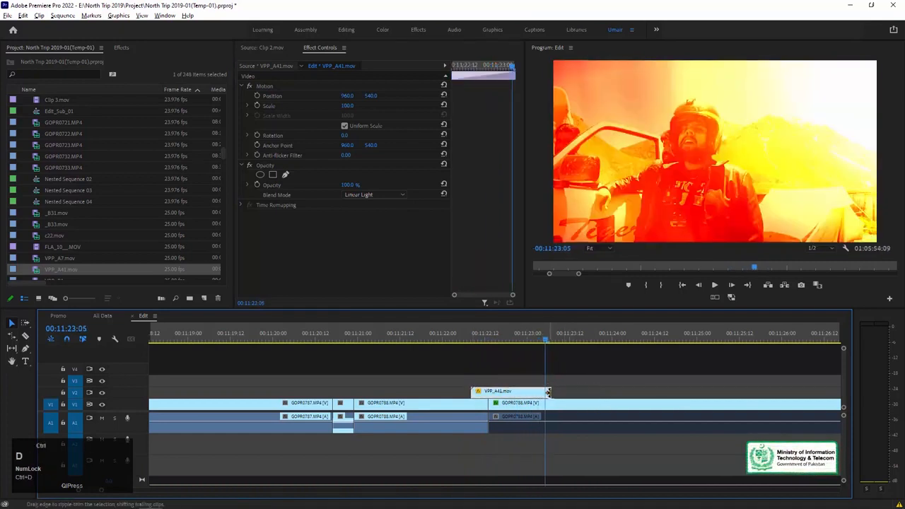
pyautogui.hotkey('ctrl', 'z')
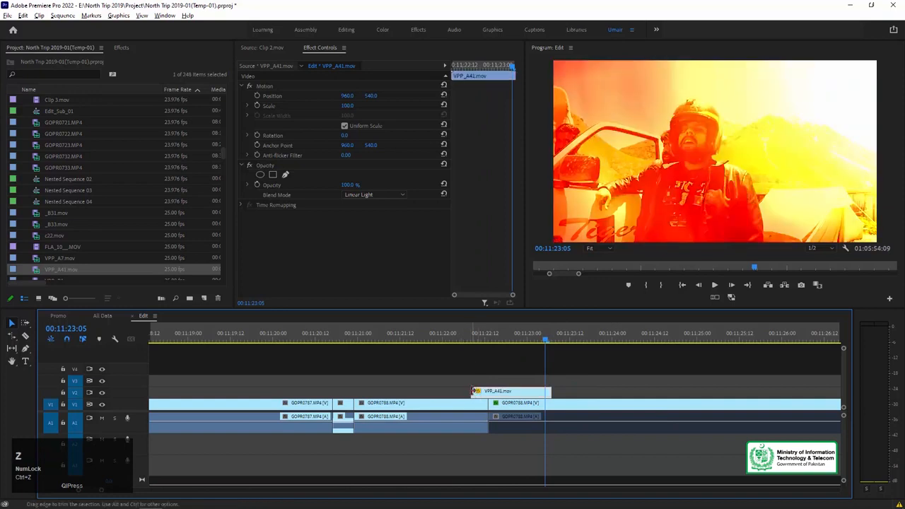
pyautogui.hotkey('ctrl', 'd')
pyautogui.click(473, 337)
pyautogui.press('space')
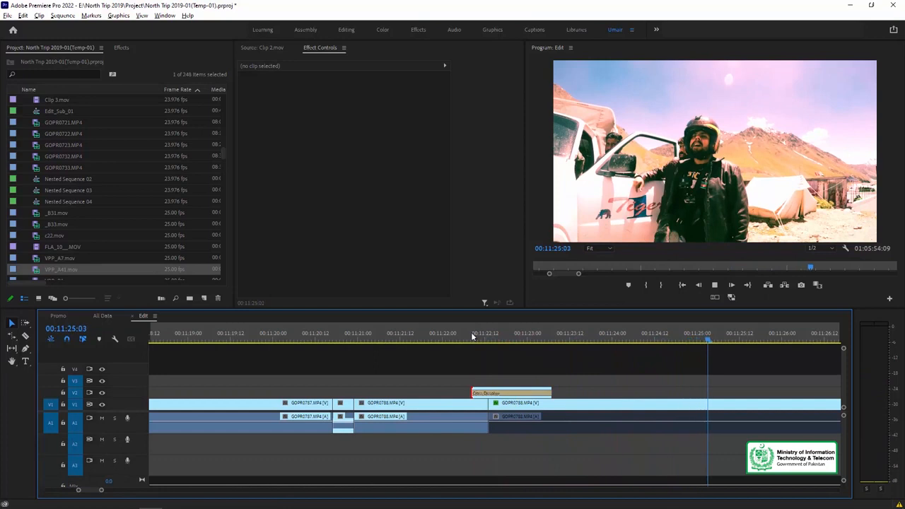
pyautogui.press('-')
pyautogui.press('space')
# - Duplicate the faded VPP_A41.mov overlay on V2 over the cut at the freeze frame's end and play through both flashes
pyautogui.click(496, 394)
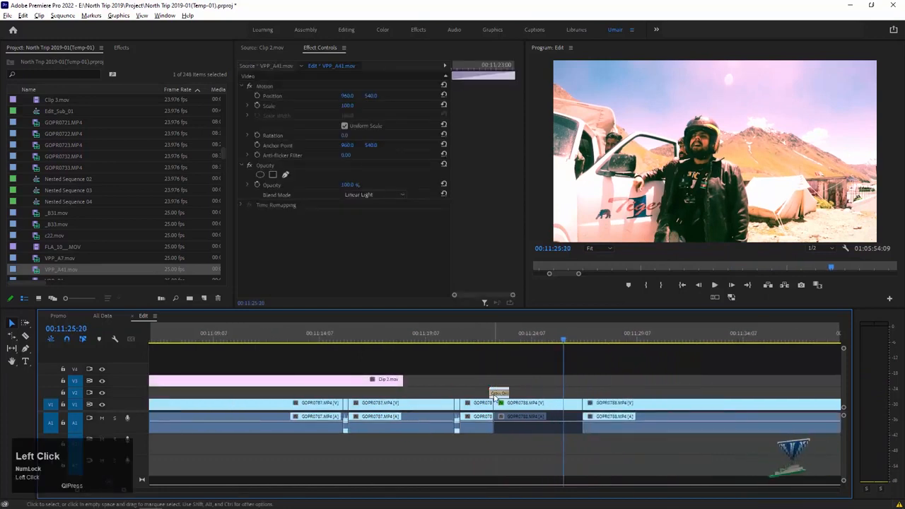
pyautogui.moveTo(497, 393); pyautogui.dragTo(581, 394)
pyautogui.press('space')
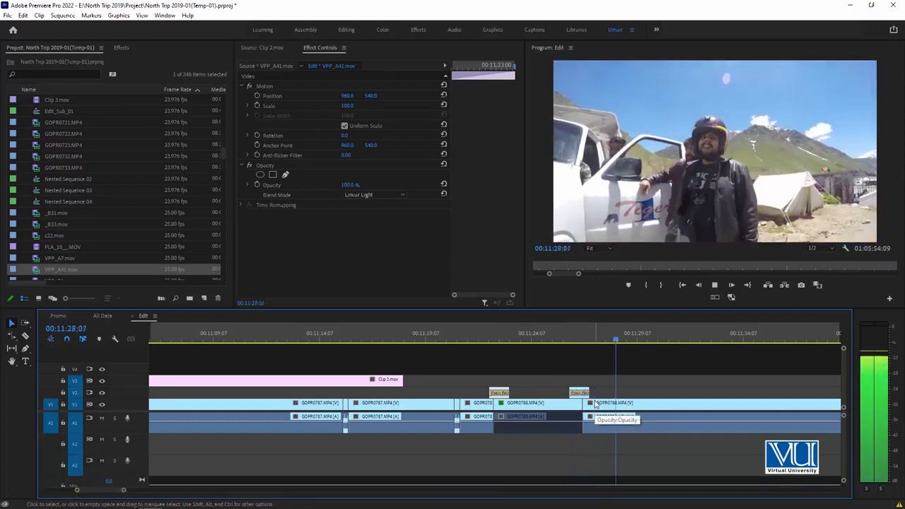
pyautogui.click(532, 341)
pyautogui.moveTo(525, 344); pyautogui.dragTo(490, 345)
pyautogui.press('space')
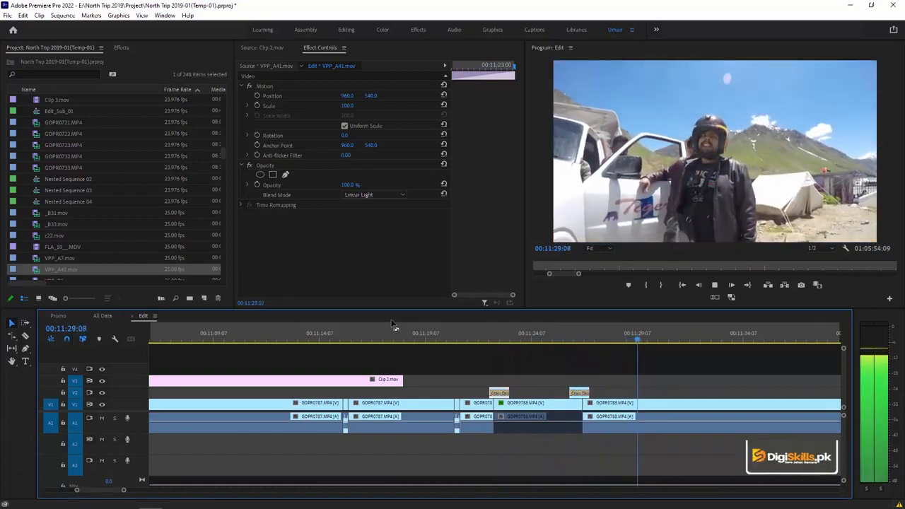
# - Browse the Edit sequence past the freeze frame, up to about 00:18:54, for footage suited to the next effect
pyautogui.press('Num_Lock')
pyautogui.press('-')
pyautogui.press('-')
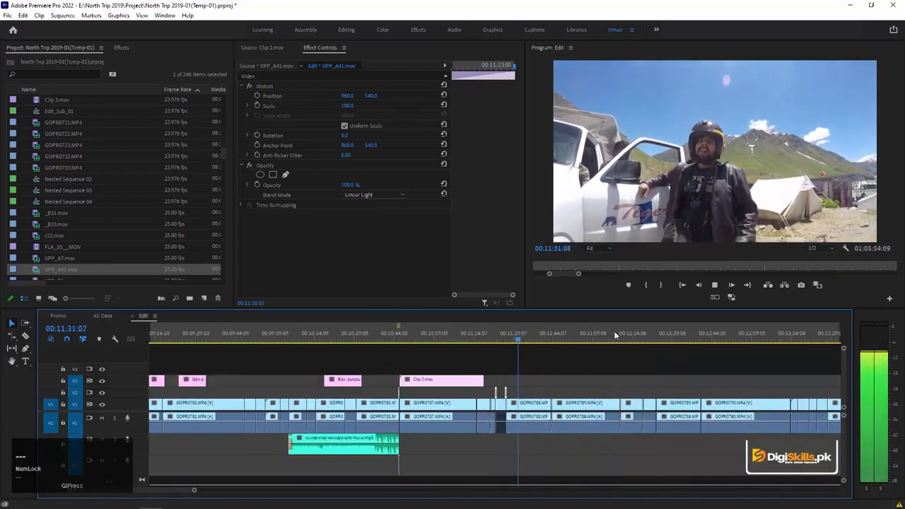
pyautogui.click(588, 339)
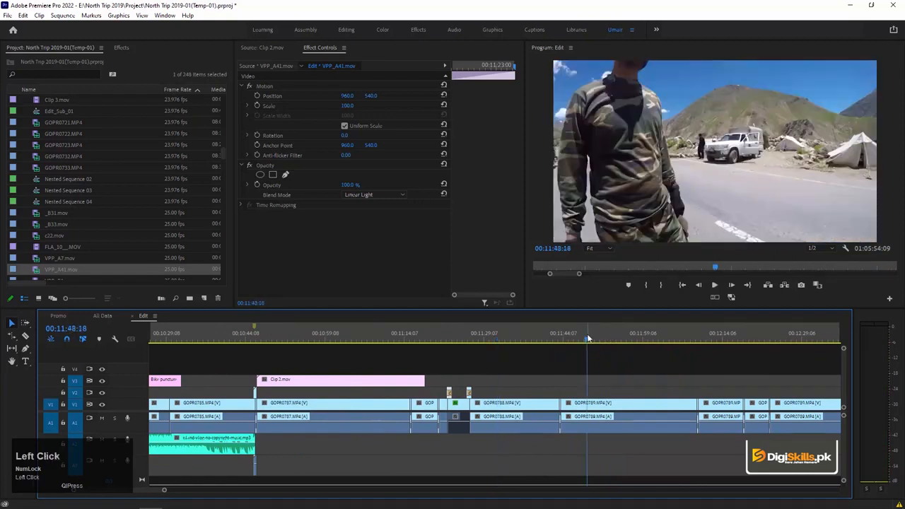
pyautogui.click(724, 339)
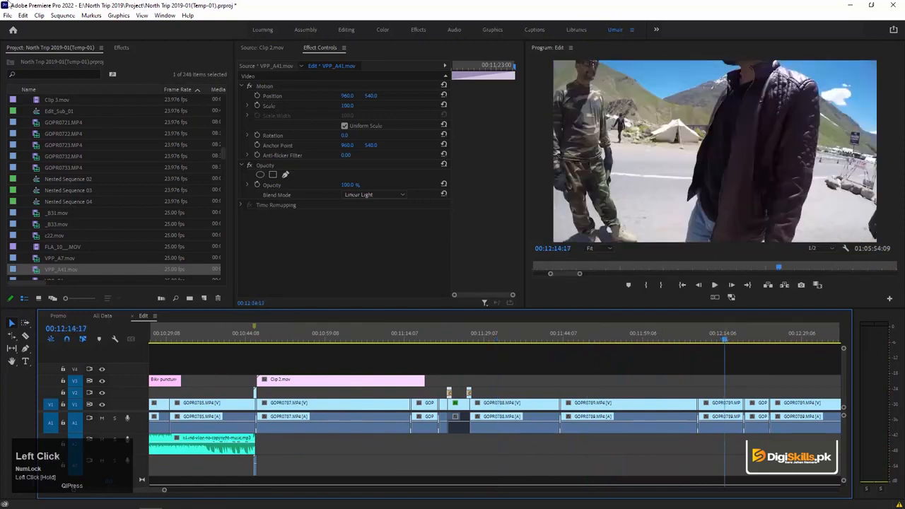
pyautogui.click(121, 48)
pyautogui.click(813, 339)
pyautogui.press('-')
pyautogui.click(652, 340)
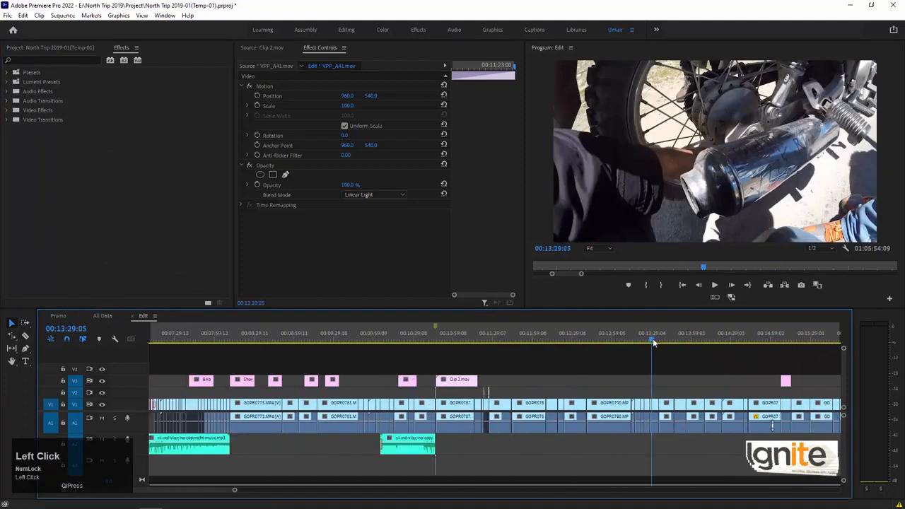
pyautogui.press('=')
pyautogui.press('-')
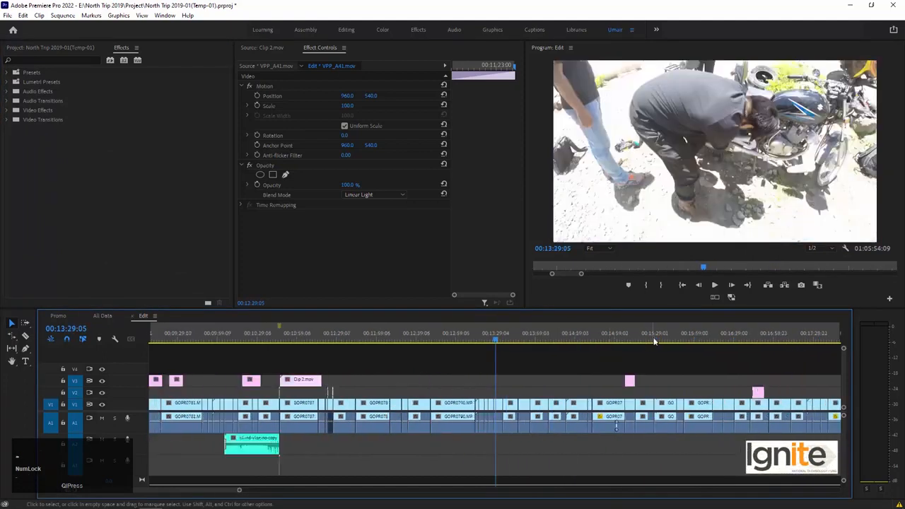
pyautogui.press('-')
pyautogui.press('=')
pyautogui.press('=')
pyautogui.press('=')
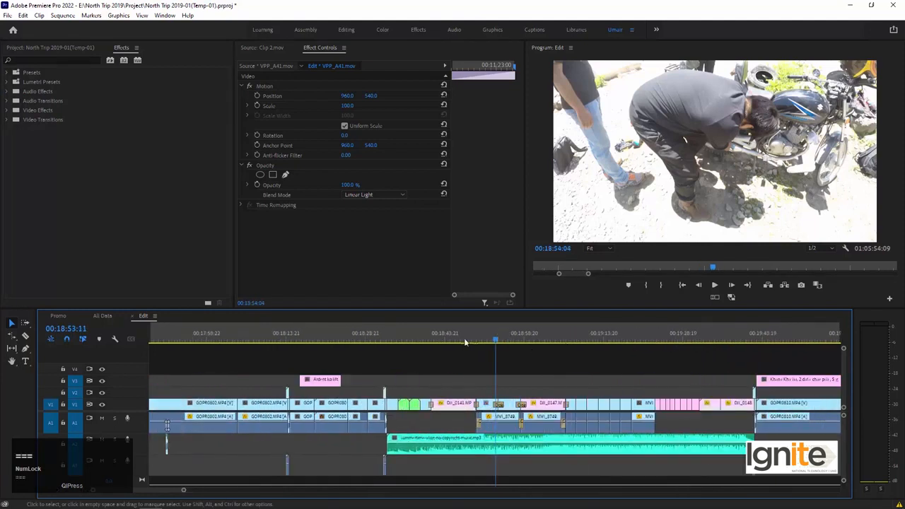
# - Examine the clips between about 00:18:34 and 00:18:45 and park the playhead at 00:18:44:17 on the DJI_0141.MP4 drone shot
pyautogui.click(433, 335)
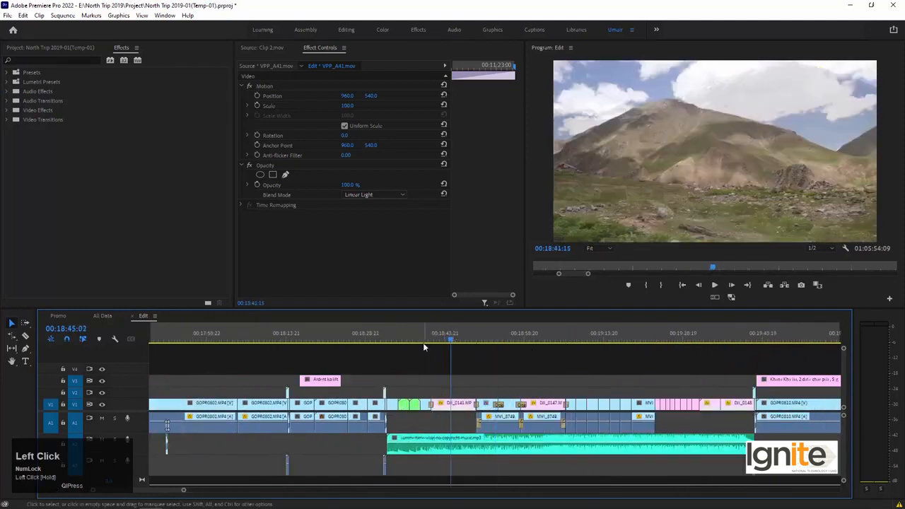
pyautogui.click(393, 340)
pyautogui.press('=')
pyautogui.press('=')
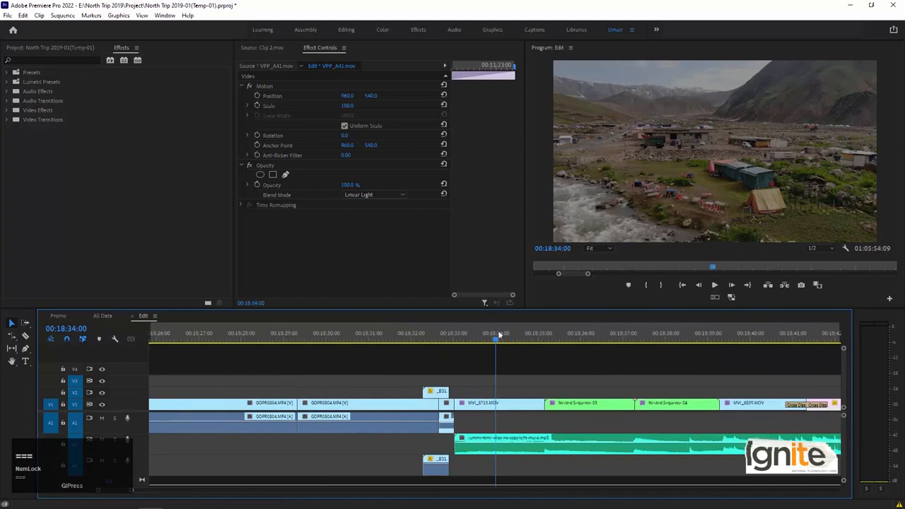
pyautogui.moveTo(512, 335); pyautogui.dragTo(758, 347)
pyautogui.press('-')
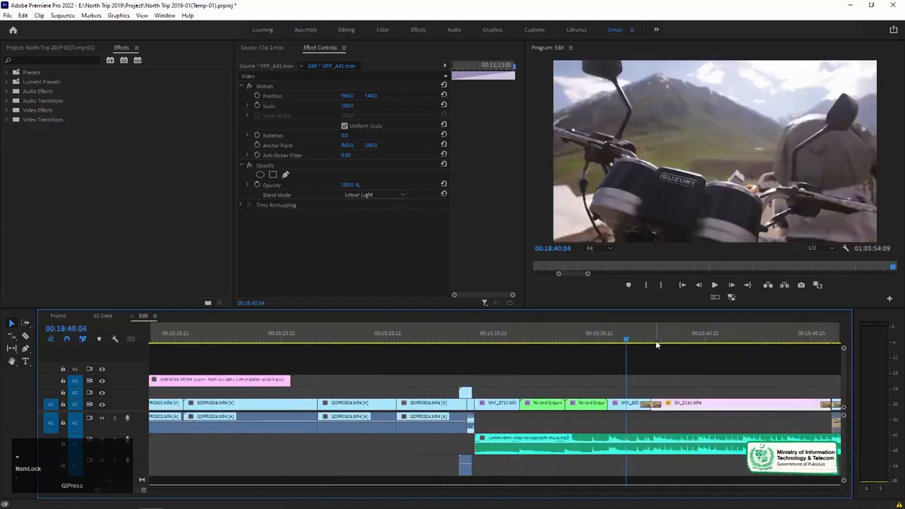
pyautogui.press('-')
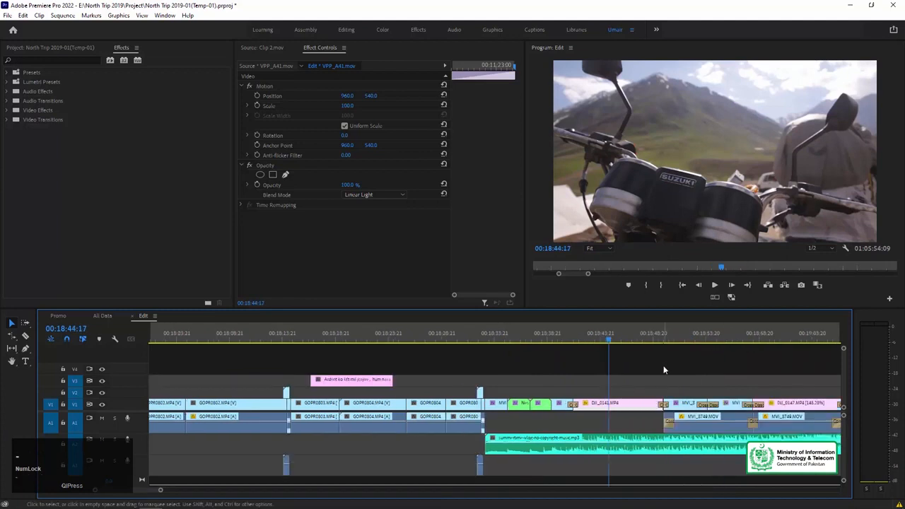
pyautogui.press('=')
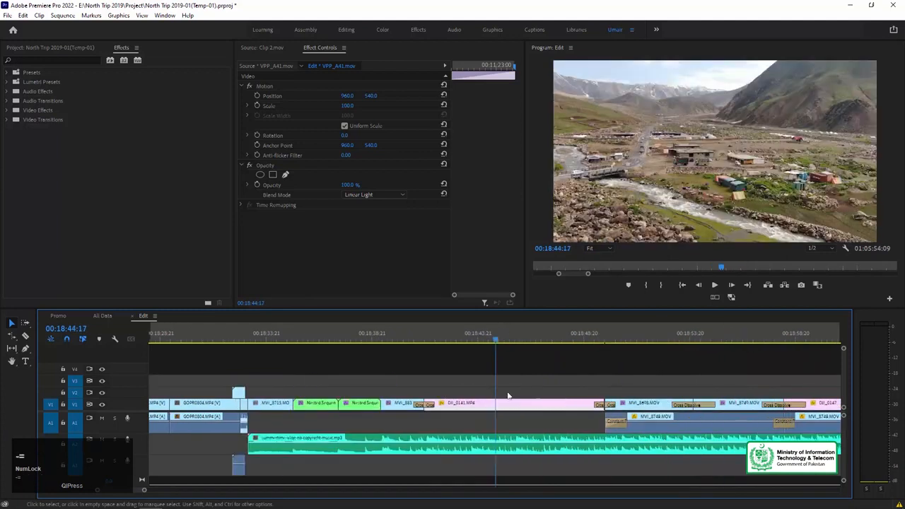
# - Try the Stylize effect Replicate on the DJI_0141.MP4 clip, adjust its Count and remove the effect
pyautogui.click(8, 111)
pyautogui.click(15, 241)
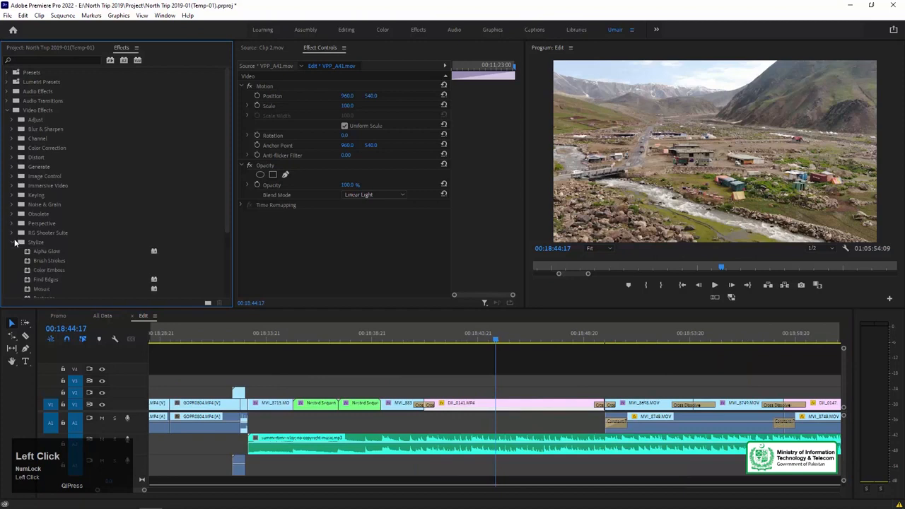
pyautogui.scroll(-3, 75, 260)
pyautogui.moveTo(80, 260); pyautogui.dragTo(526, 401)
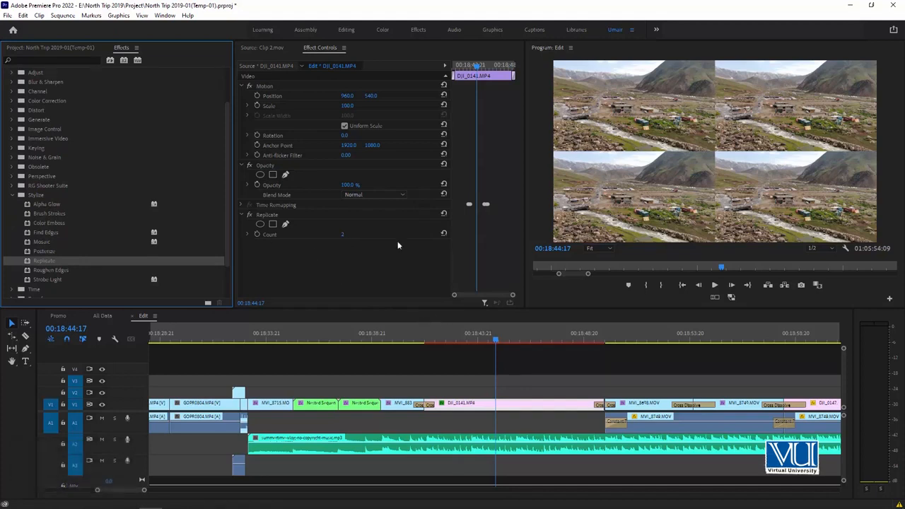
pyautogui.moveTo(340, 234); pyautogui.dragTo(340, 234)
pyautogui.click(280, 215)
pyautogui.press('Delete')
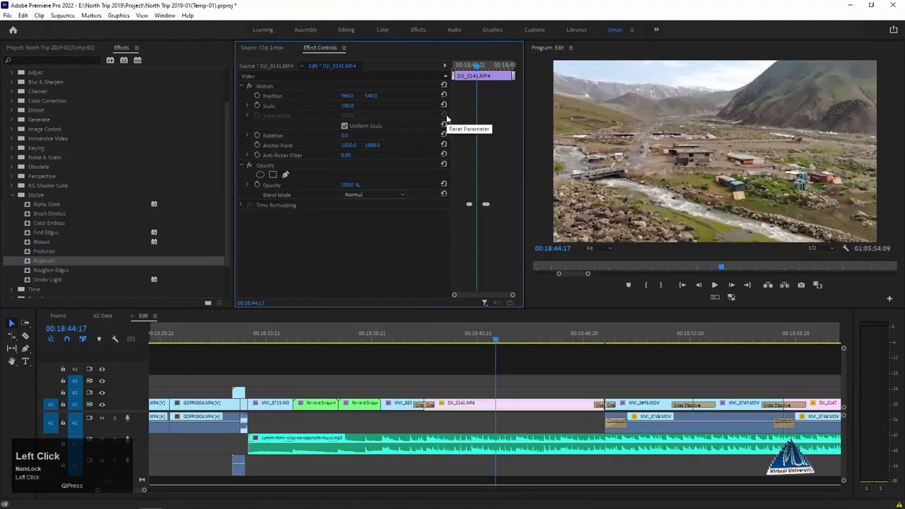